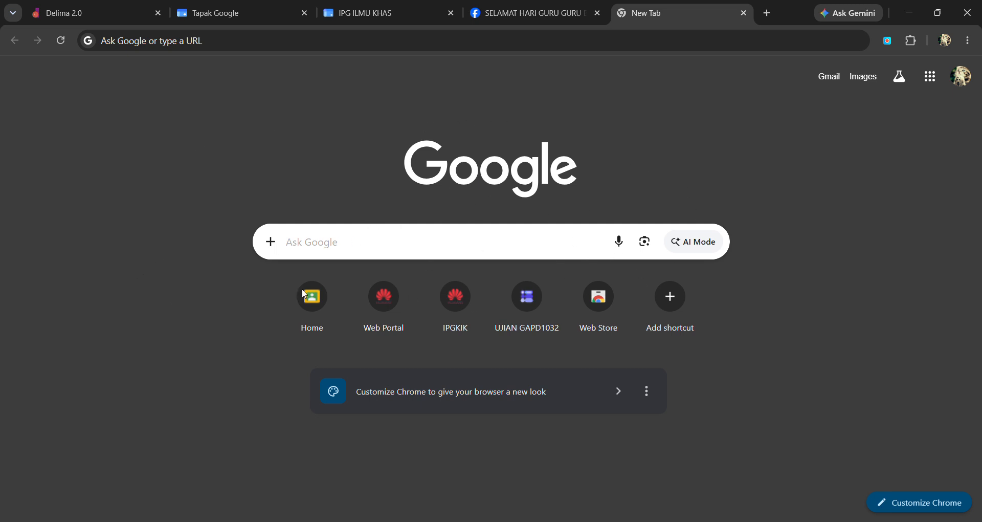
# - Search Google for quizizz and open the Wayground website from the results
pyautogui.click(351, 251)
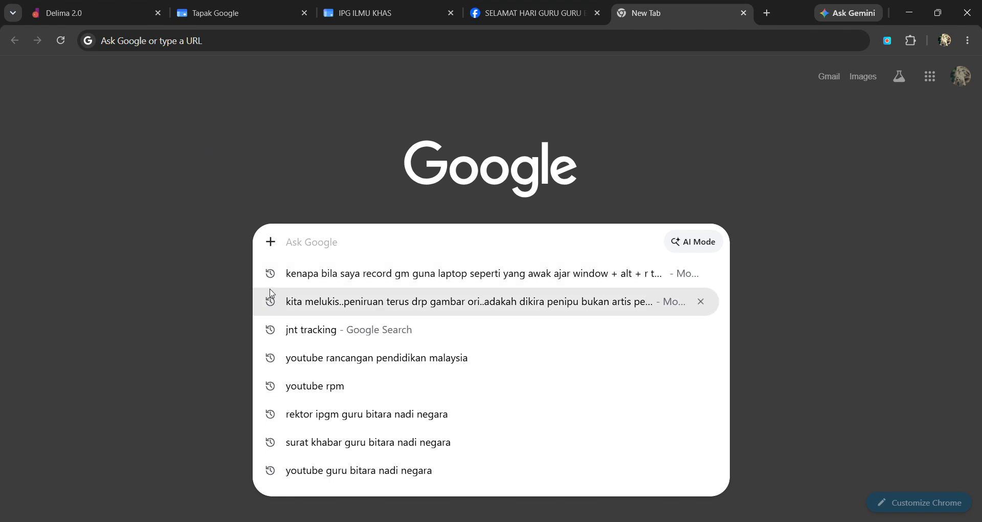
pyautogui.write('Q')
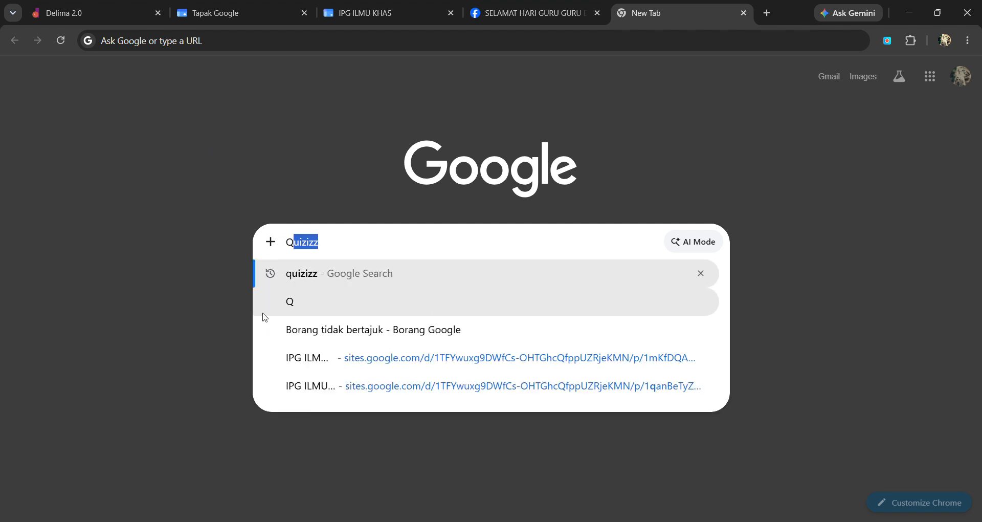
pyautogui.write('UIXI')
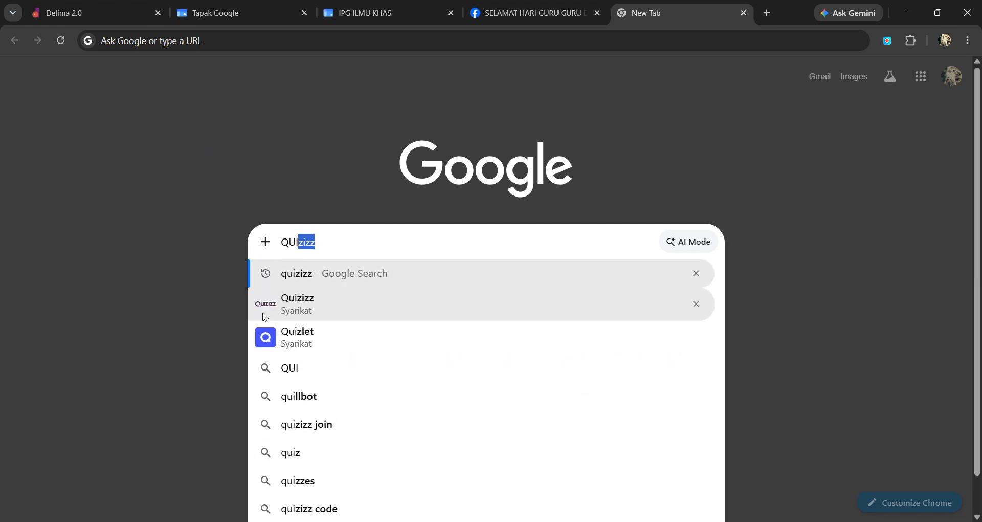
pyautogui.press('BackSpace')
pyautogui.write('X')
pyautogui.press('BackSpace')
pyautogui.write('Z')
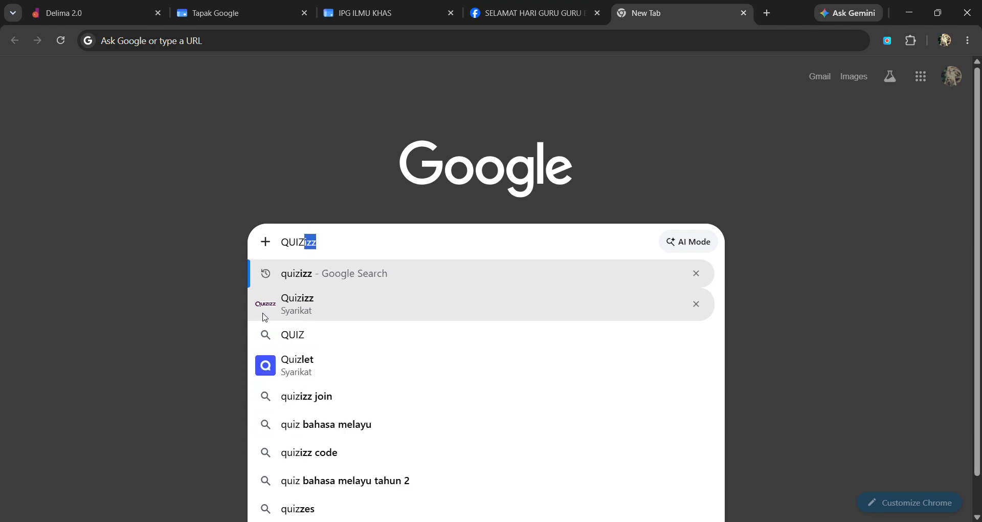
pyautogui.write('IZZ')
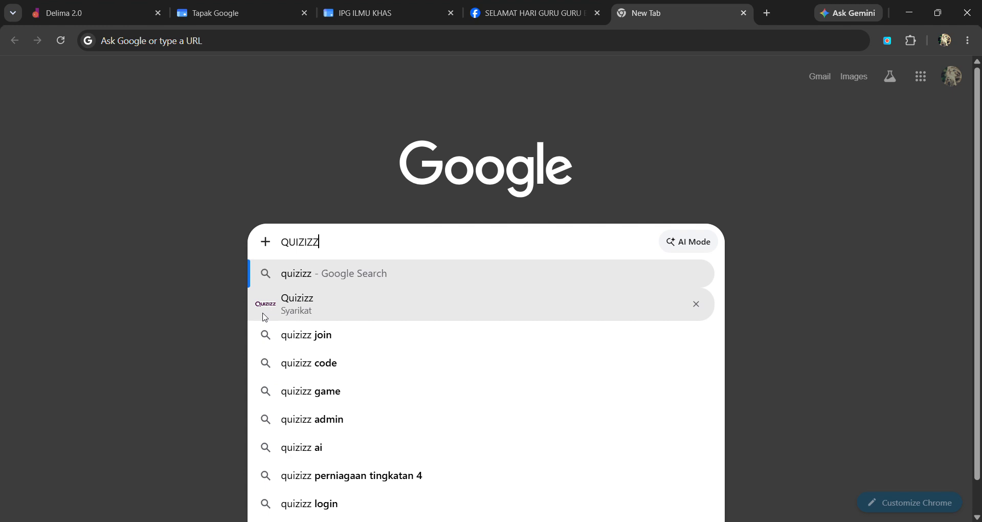
pyautogui.click(328, 281)
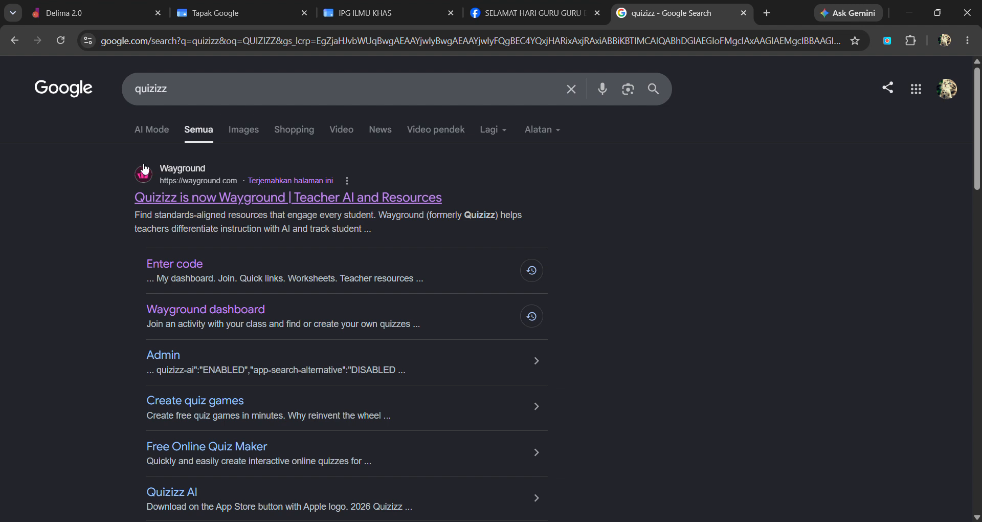
pyautogui.click(237, 205)
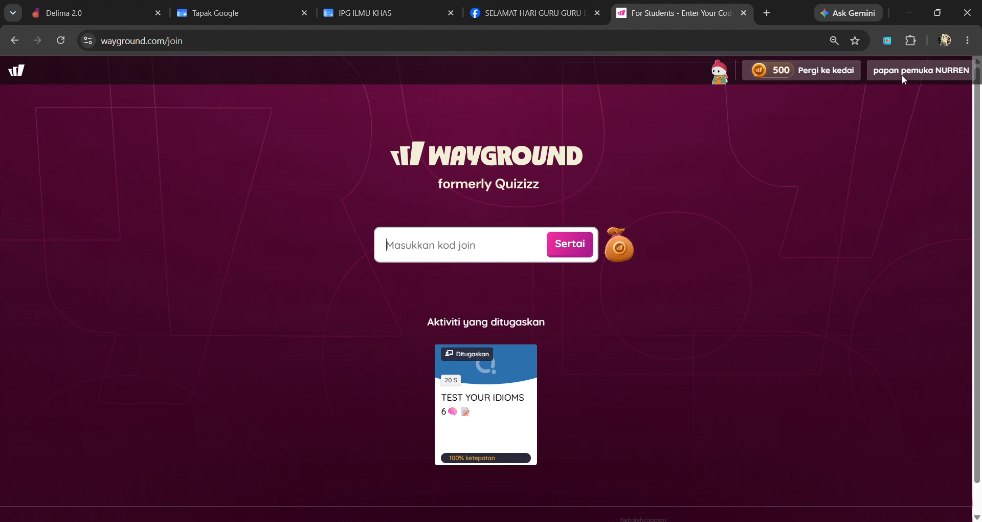
# - Go to the personal dashboard and start creating a new quiz of the Penilaian type
pyautogui.click(941, 69)
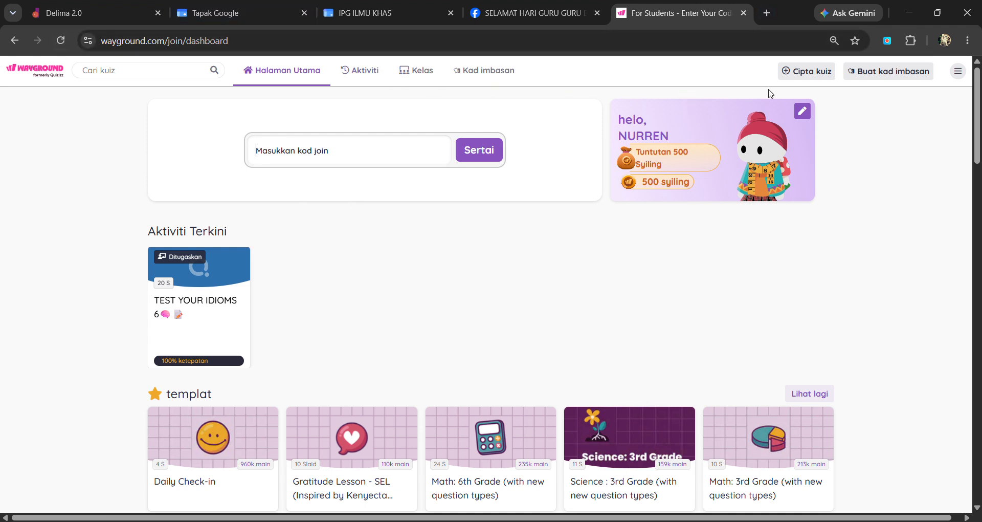
pyautogui.click(804, 75)
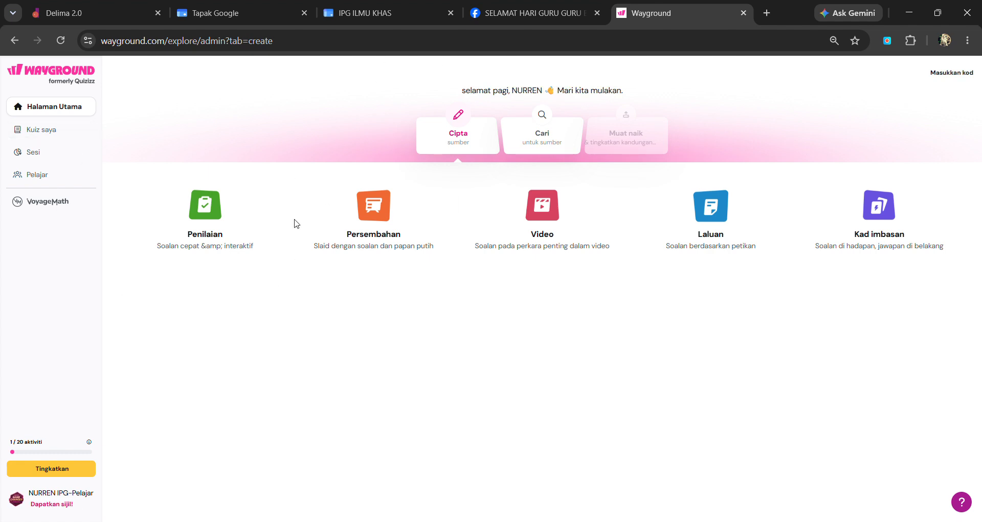
pyautogui.click(213, 248)
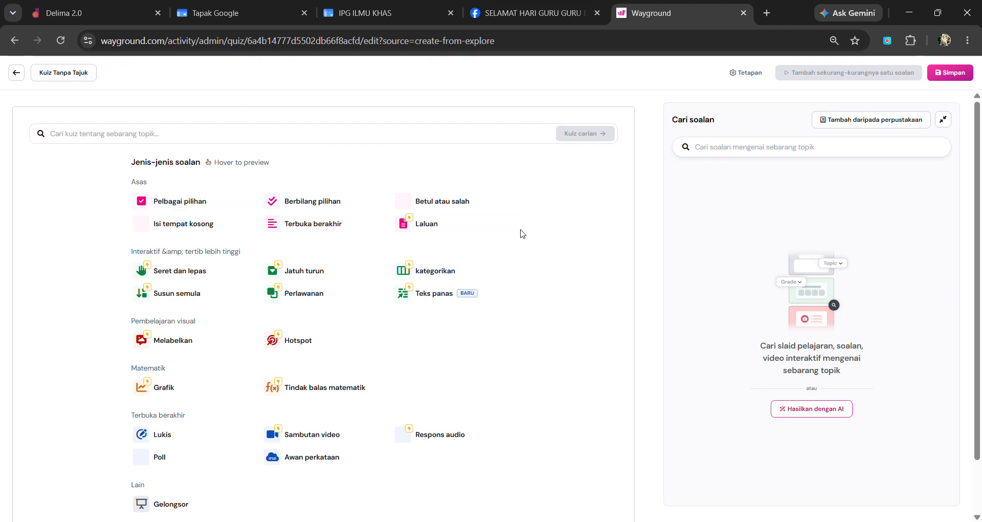
# - Try to save the quiz without any questions and return to the question types
pyautogui.scroll(-2, 335, 205)
pyautogui.moveTo(337, 207)
pyautogui.scroll(2, 364, 228)
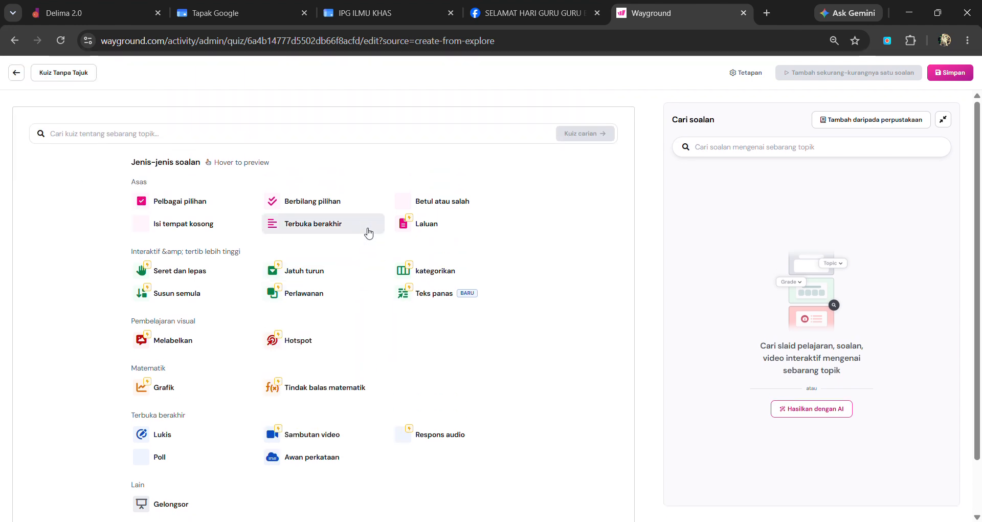
pyautogui.click(972, 79)
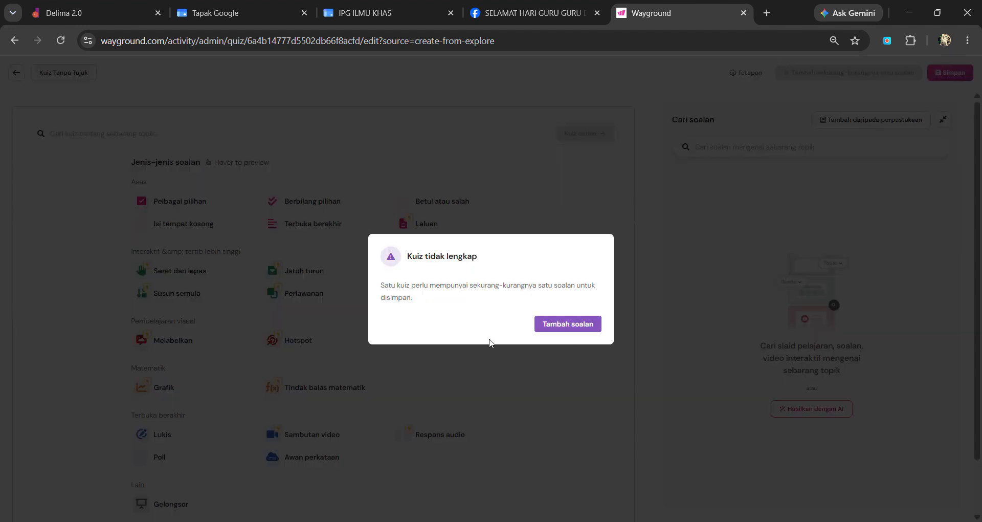
pyautogui.click(568, 324)
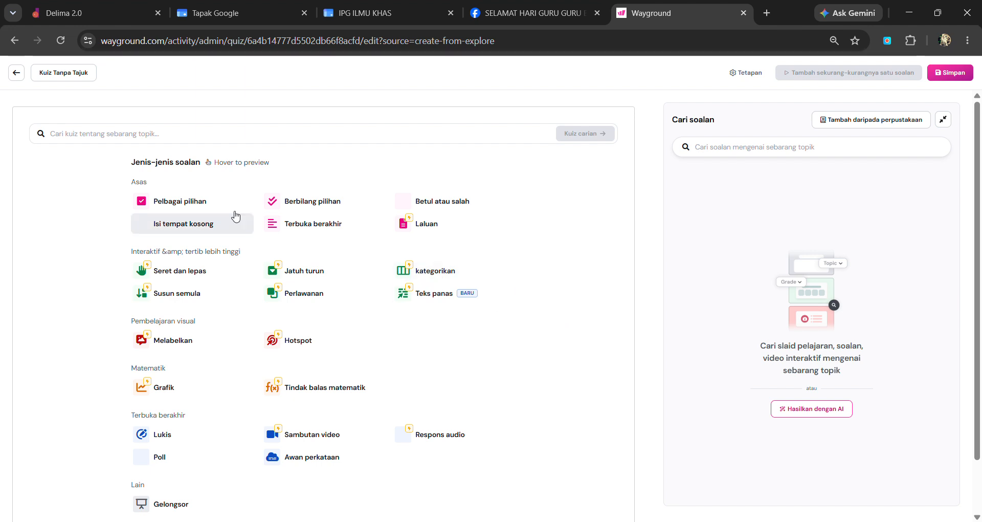
# - Add a Pelbagai pilihan question with the text "1.Apakah maksud pembelajaran digital"
pyautogui.click(195, 202)
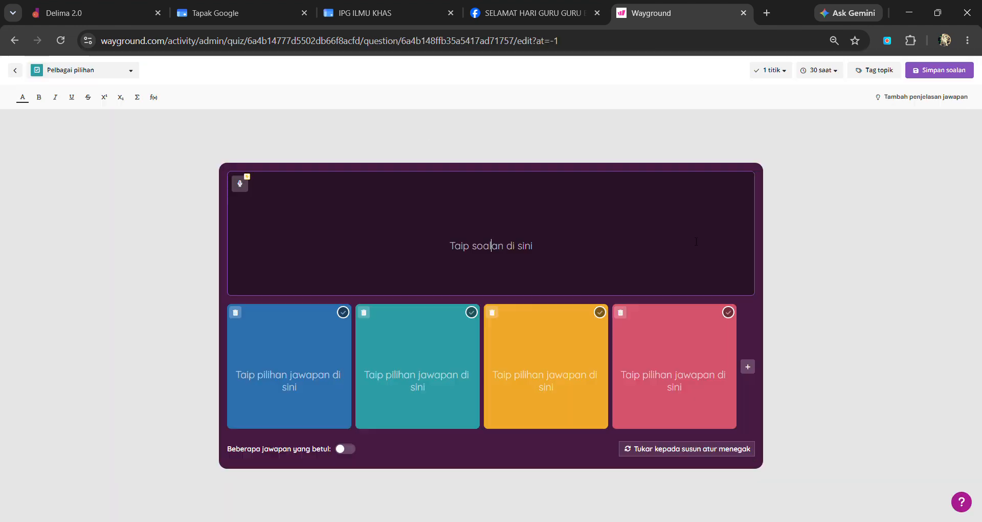
pyautogui.click(514, 253)
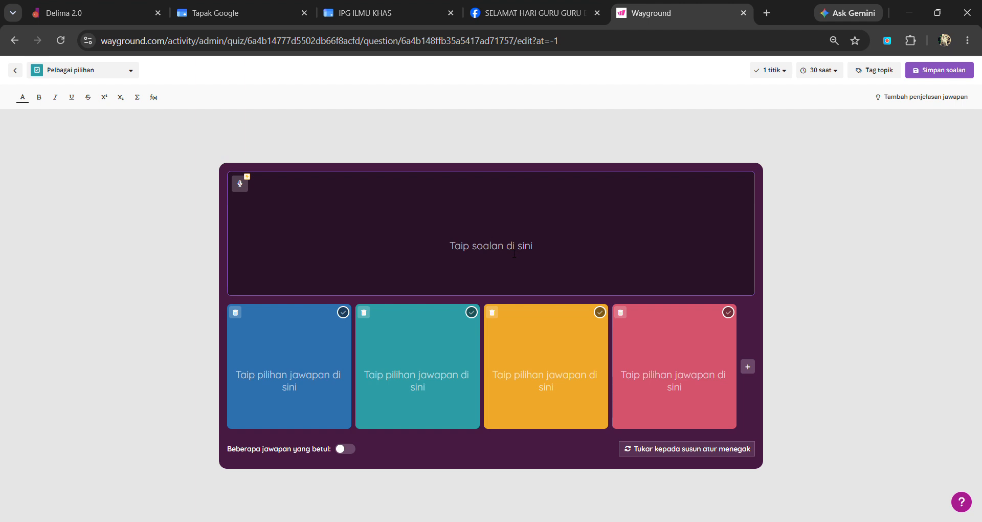
pyautogui.write('1.Apakah m')
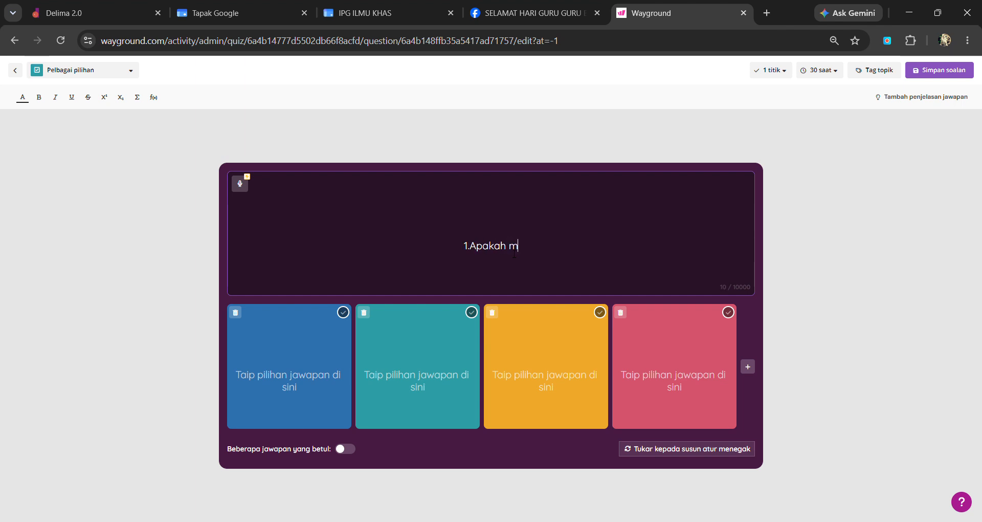
pyautogui.write('aksud ')
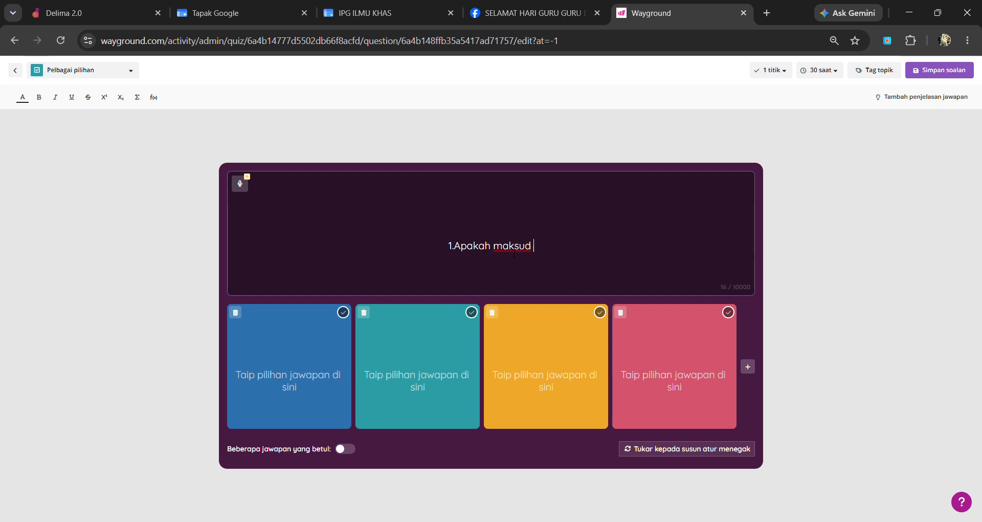
pyautogui.write('pembela')
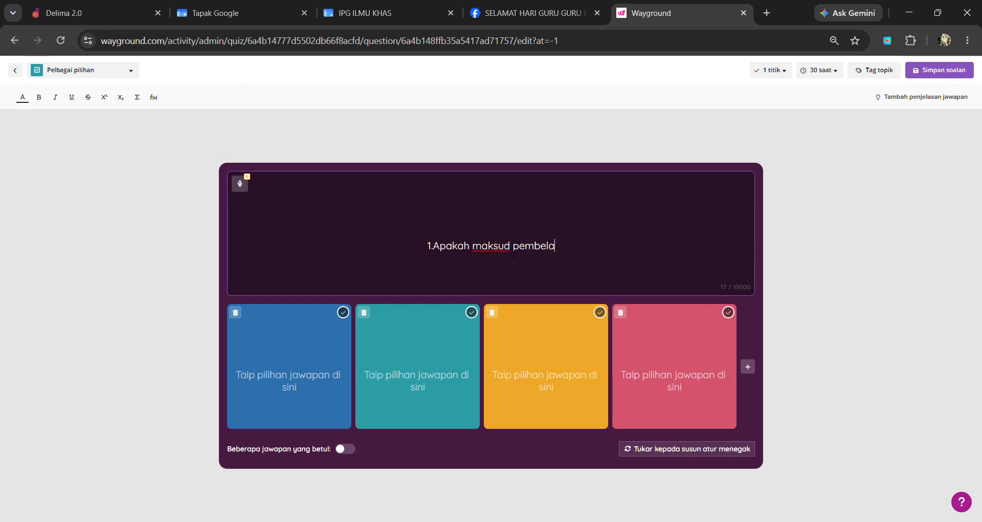
pyautogui.write('jaran ')
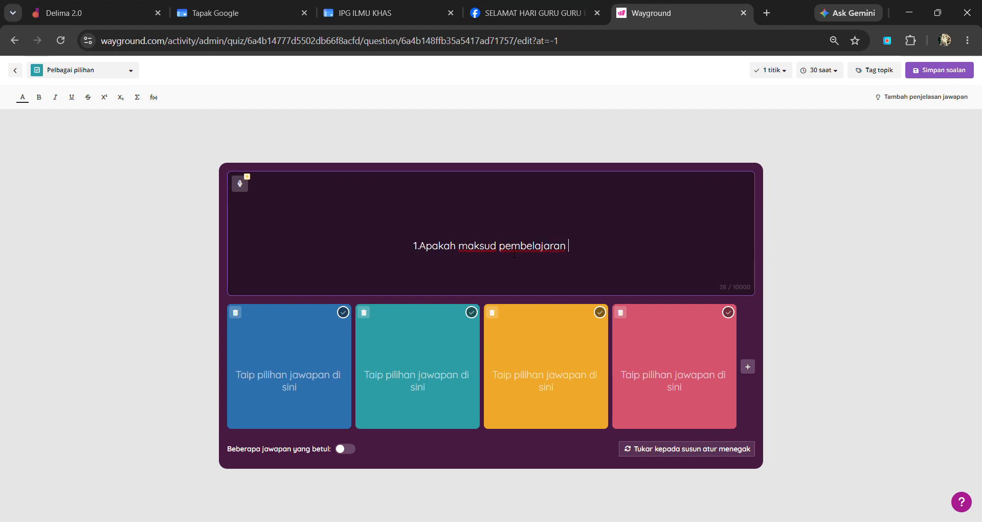
pyautogui.write('digita')
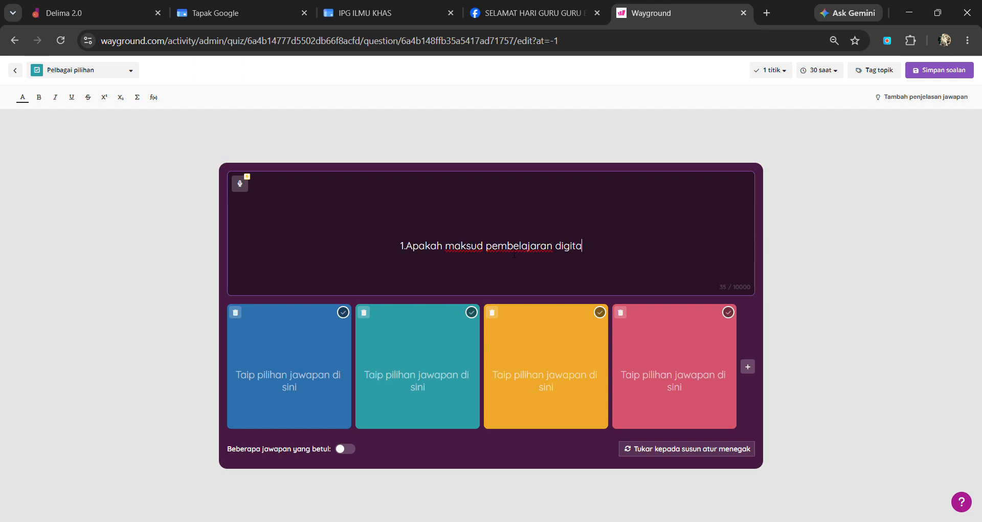
pyautogui.write('l')
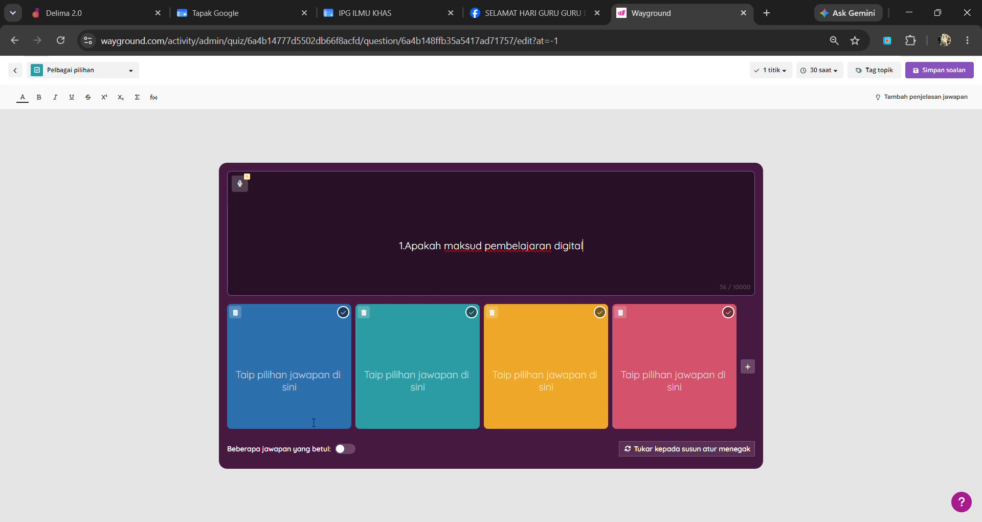
# - Fill the first answer option with "BELAJAR TANPA GURU" and the second with "PEMBELAJARAN MENGGUNAKAN TEKNOLOGI"
pyautogui.click(321, 378)
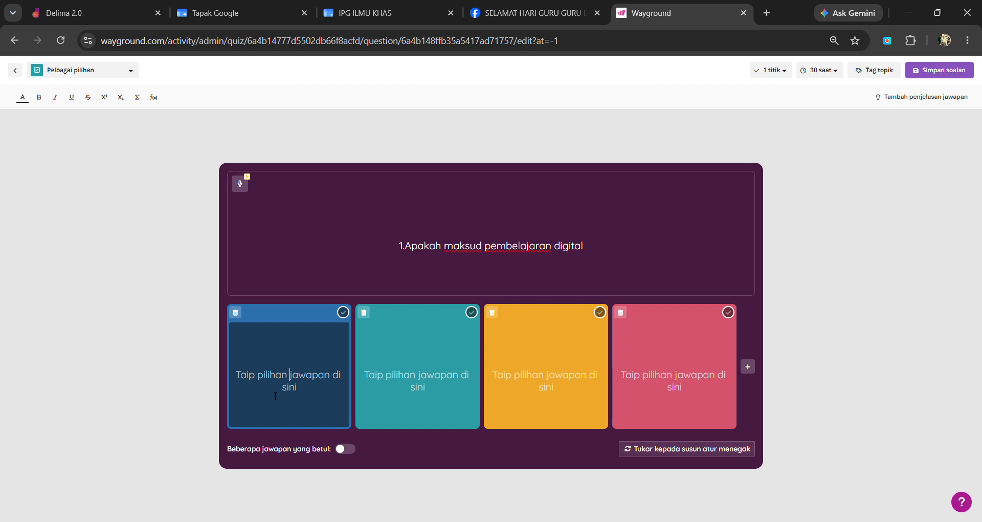
pyautogui.write('BELAJ')
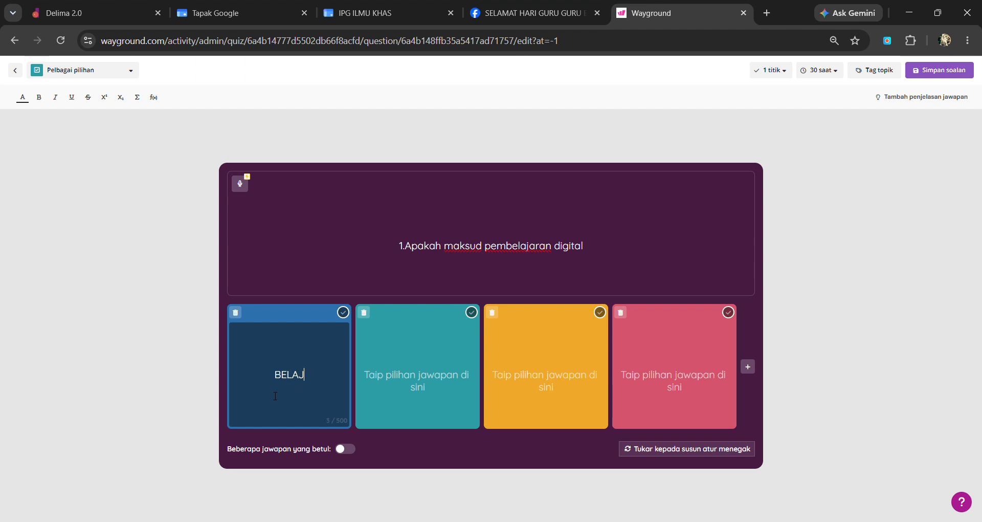
pyautogui.write('AR TANPA GURU')
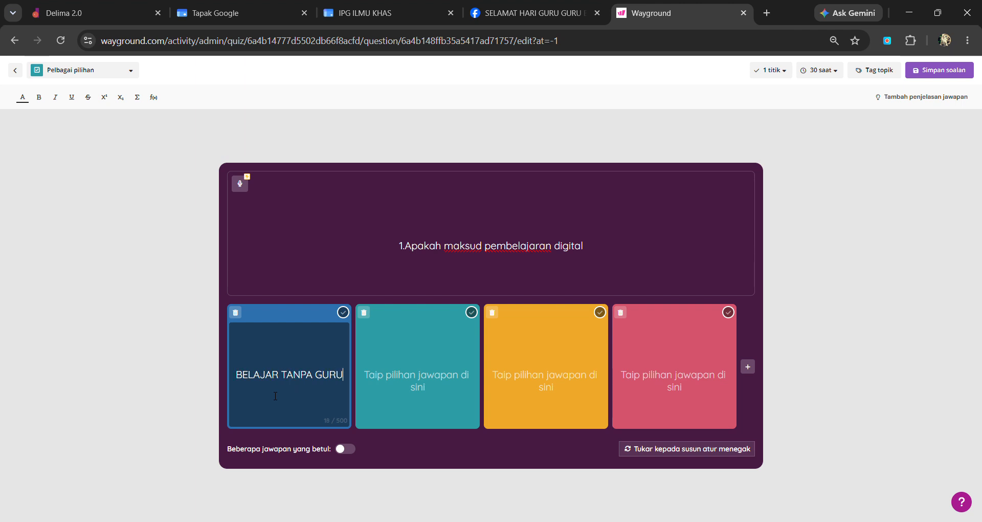
pyautogui.click(418, 375)
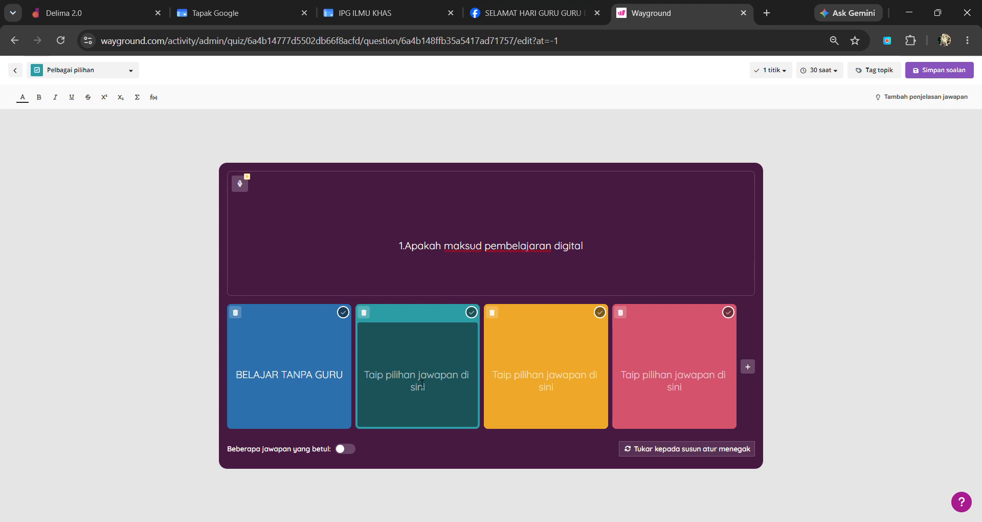
pyautogui.write('PE')
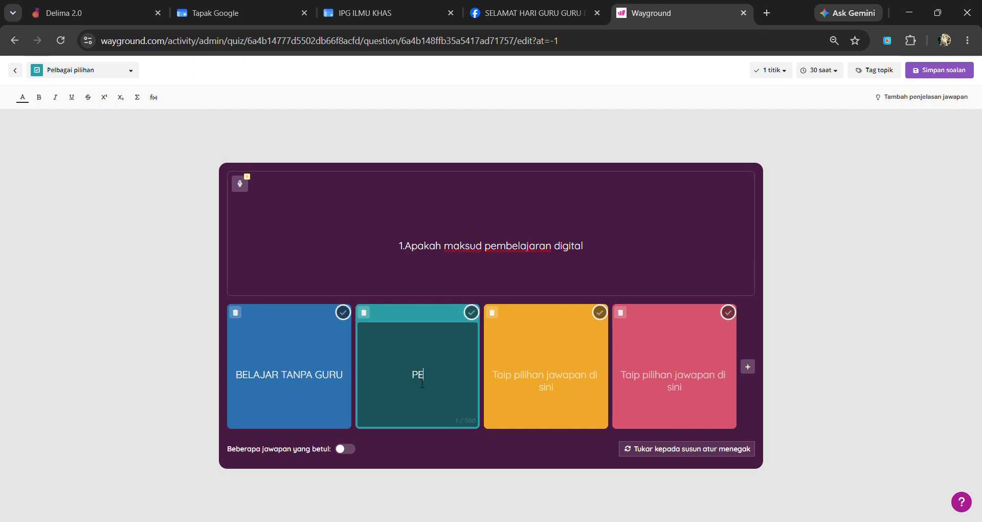
pyautogui.write('MBELAJARAN MENGG')
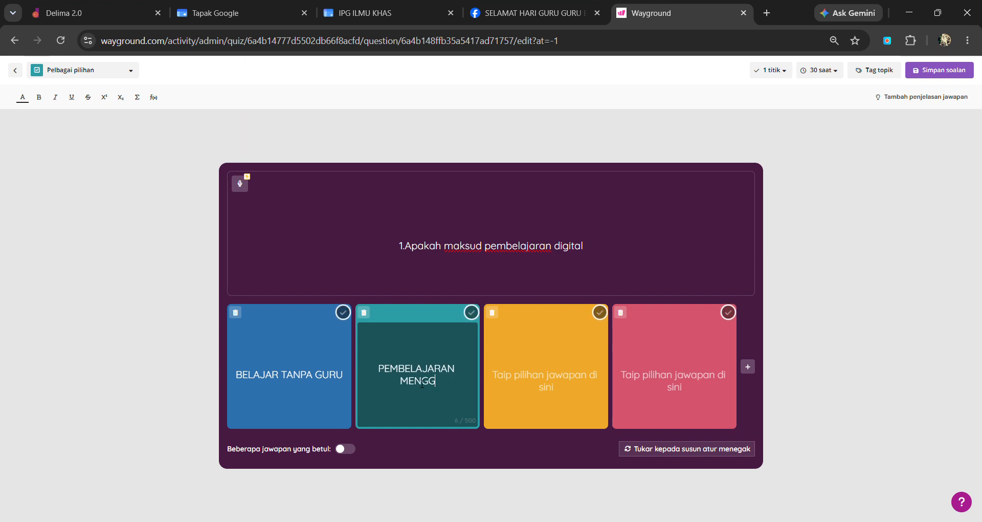
pyautogui.write('UNAKAN ')
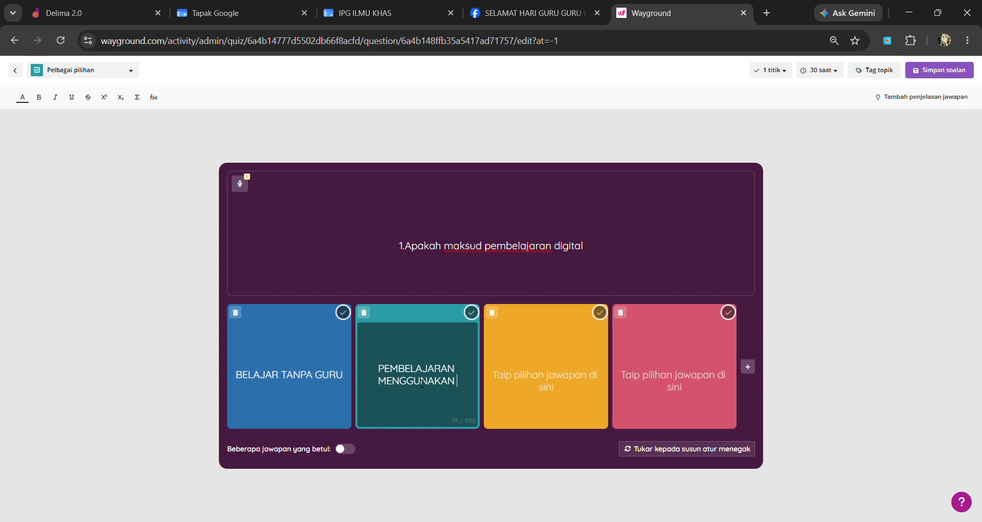
pyautogui.write('TEKNOLO')
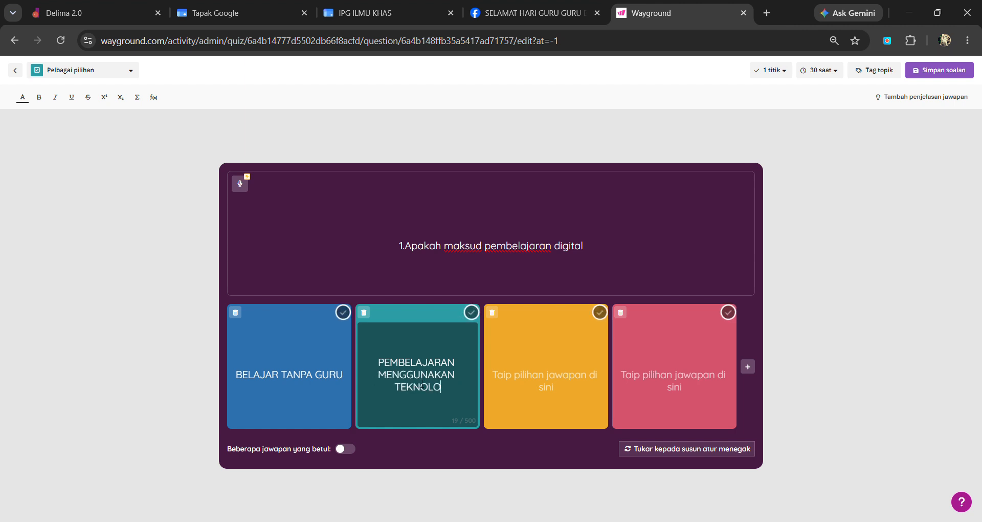
pyautogui.write('GI')
# - Fill the third answer option with "BELAJAR DI LUAR KELAS" and the fourth with "BELAJAR SECARA BERKUMPULAN"
pyautogui.click(551, 376)
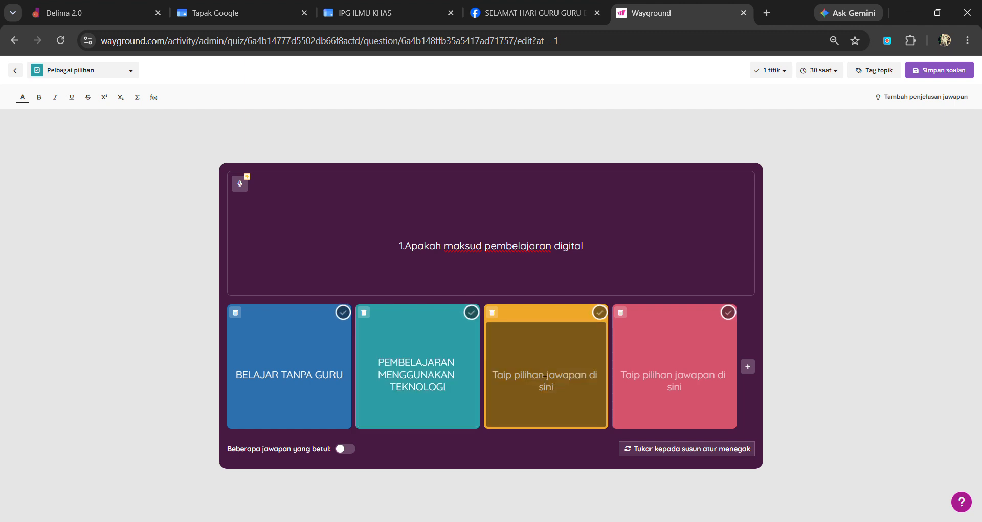
pyautogui.write('BE')
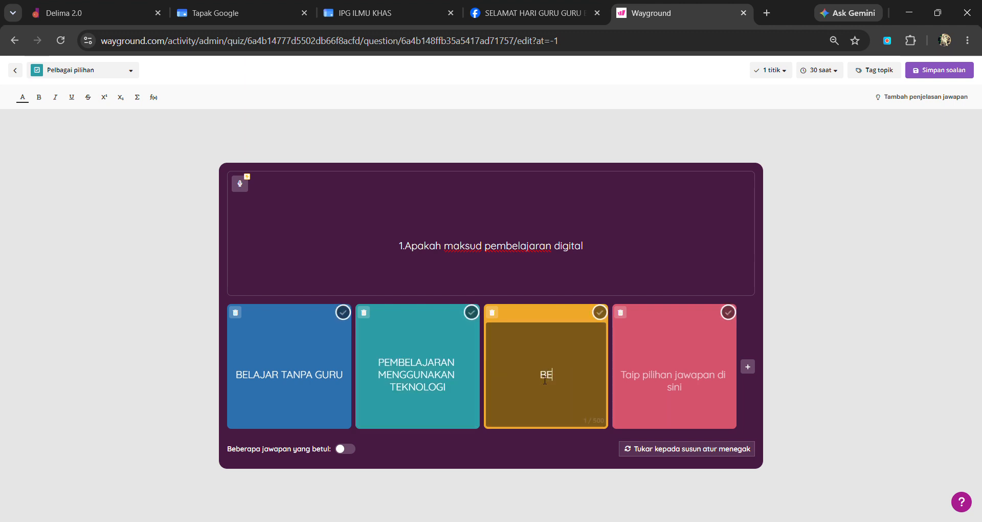
pyautogui.write('LAJAR DI LUA')
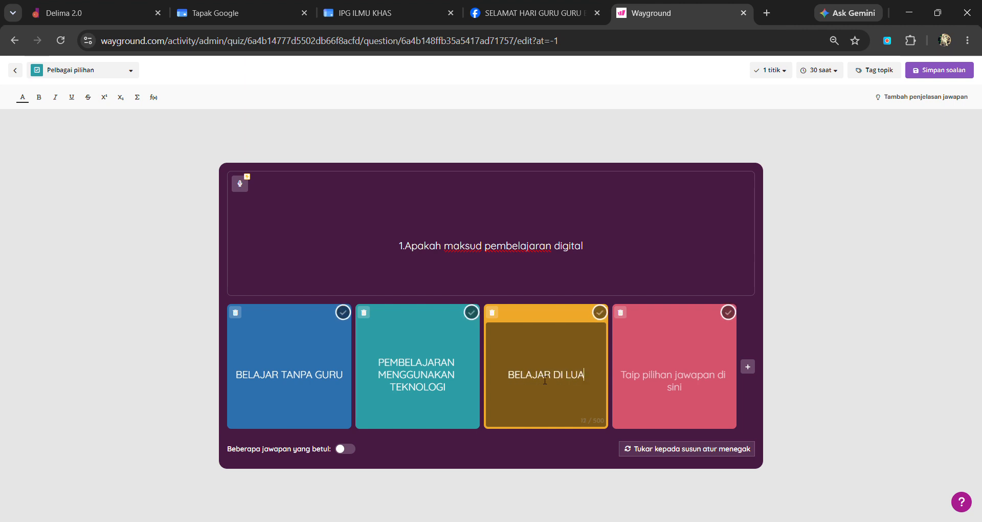
pyautogui.write('R KELAS')
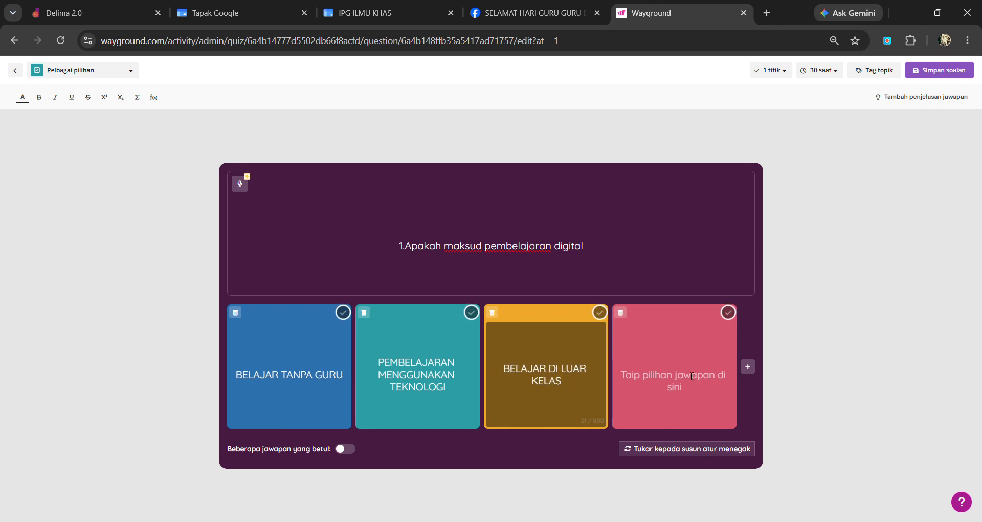
pyautogui.click(692, 376)
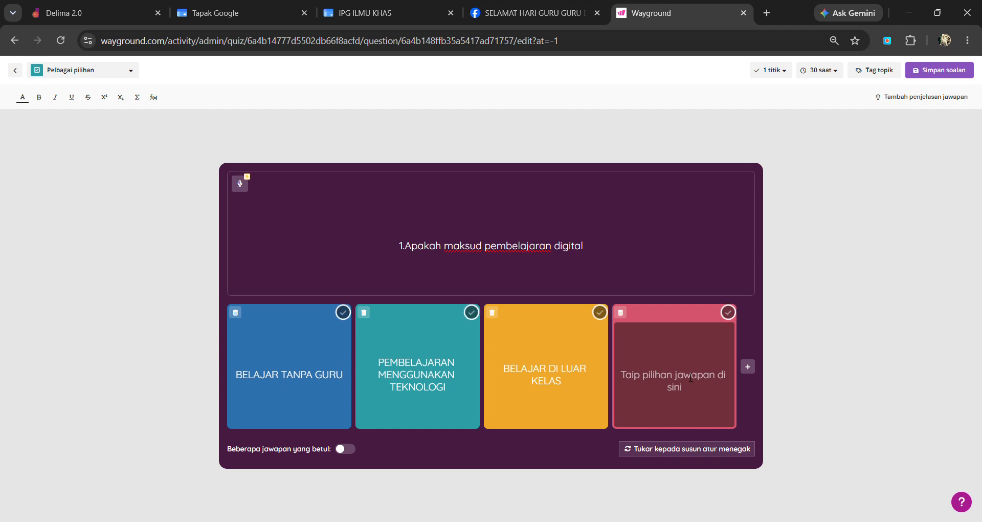
pyautogui.write('BELAJAR SECARA BERKUM')
pyautogui.write('PU')
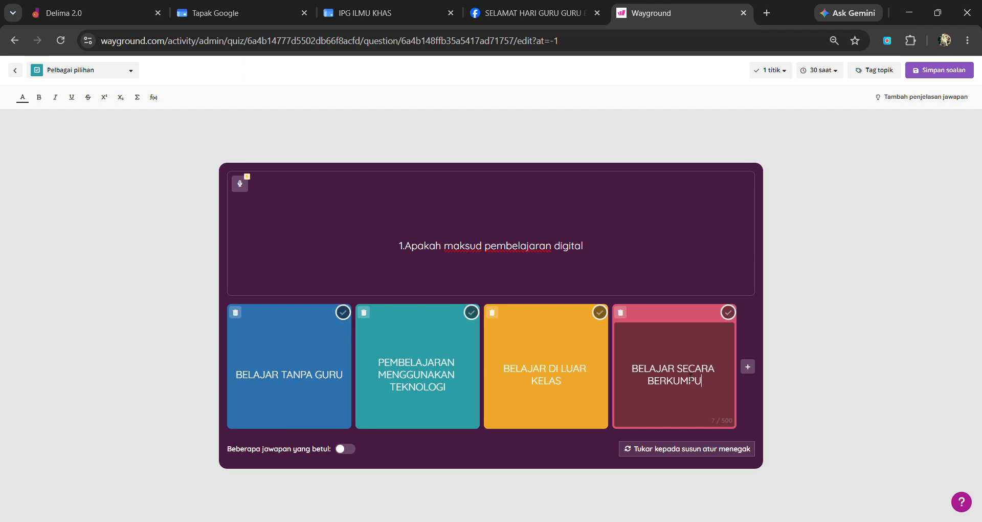
pyautogui.write('LAN')
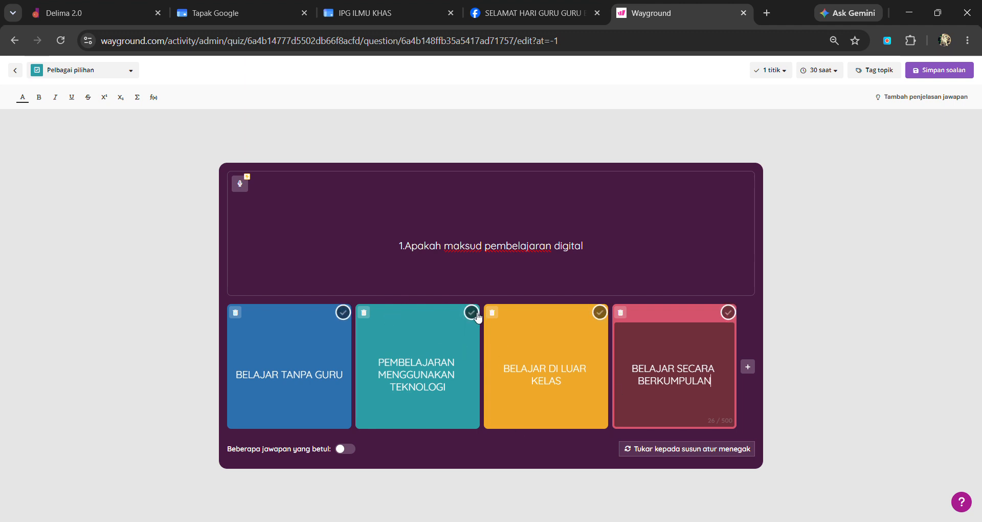
# - Mark "PEMBELAJARAN MENGGUNAKAN TEKNOLOGI" as the correct answer and save the question with its answers in the vertical layout
pyautogui.click(471, 312)
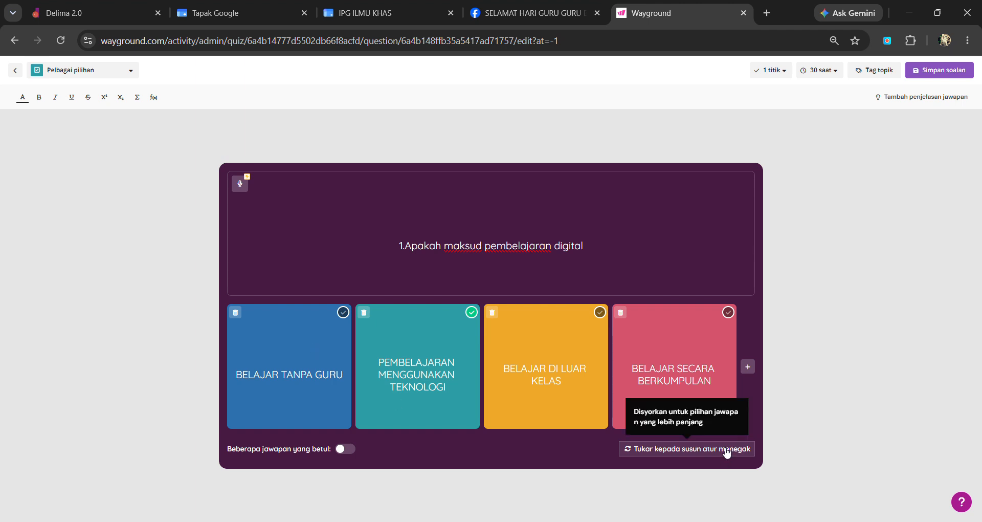
pyautogui.click(729, 450)
pyautogui.scroll(-5, 659, 384)
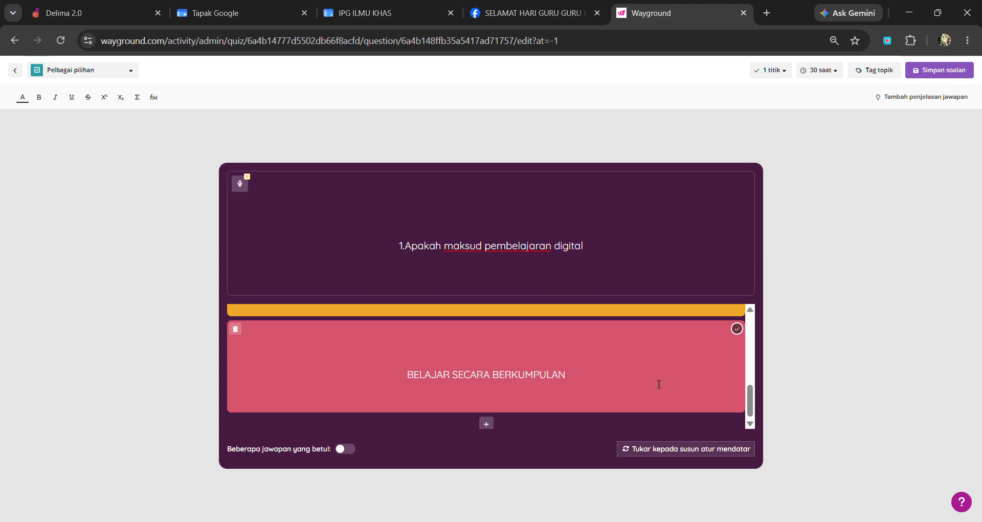
pyautogui.scroll(2, 659, 384)
pyautogui.scroll(3, 660, 384)
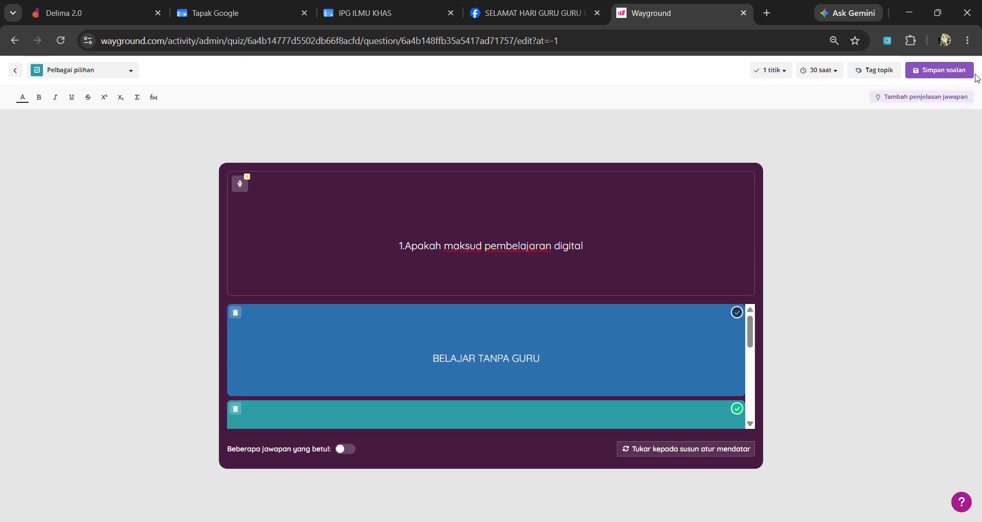
pyautogui.click(965, 74)
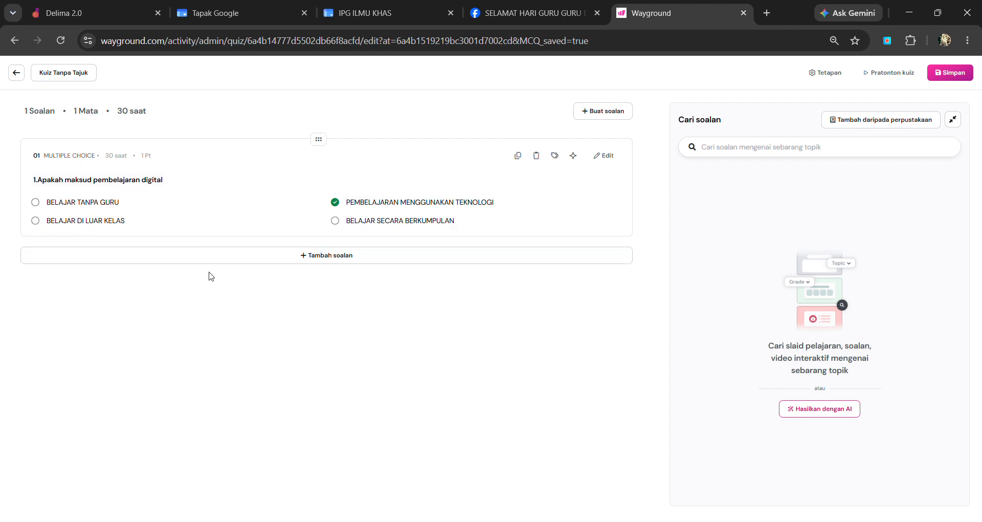
# - Add a True or False question with the text "2. Pembelajaran digital ialah pembelajaran yang menggunakan teknologi."
pyautogui.click(335, 260)
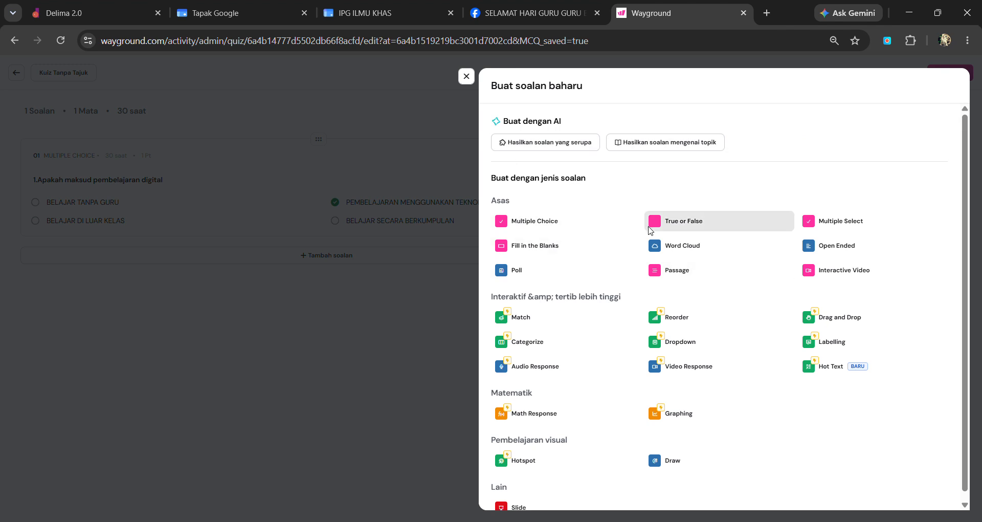
pyautogui.click(693, 220)
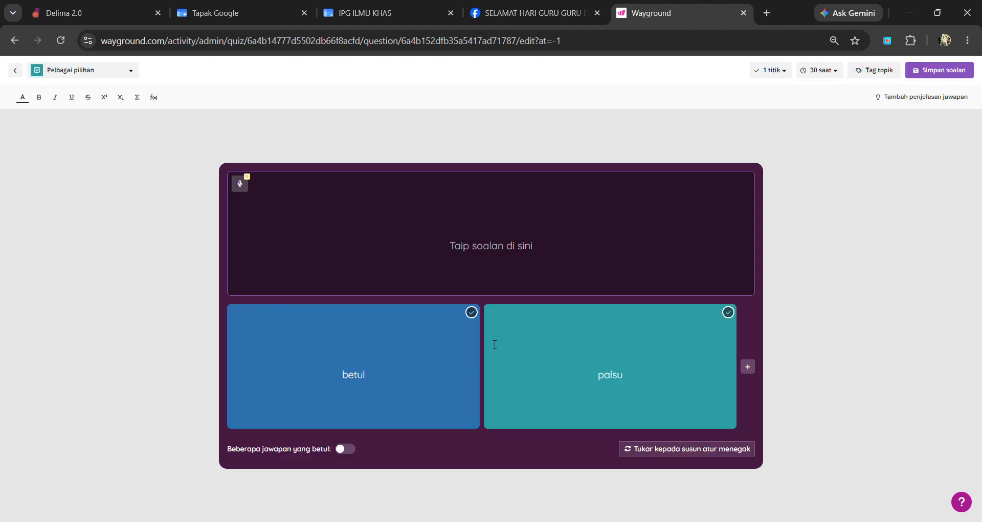
pyautogui.write('2.')
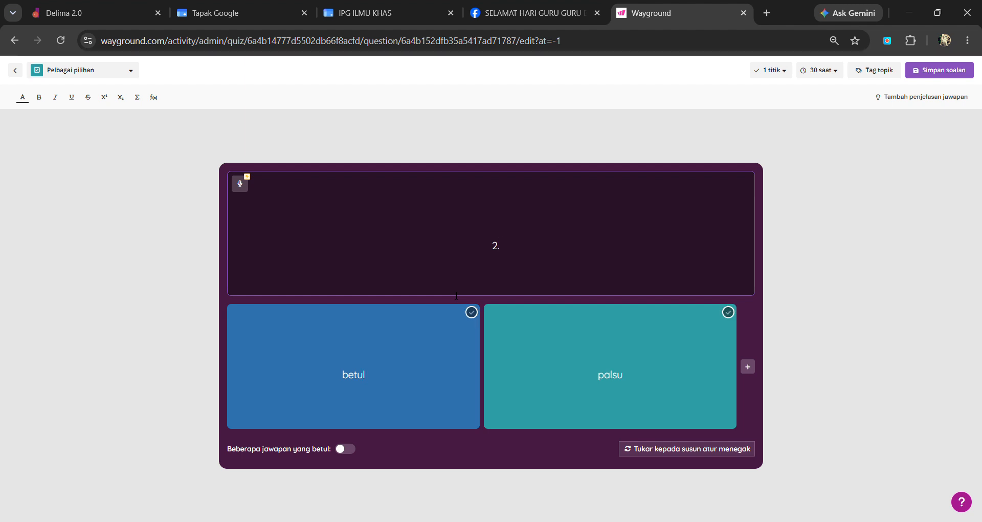
pyautogui.write(' Pembel')
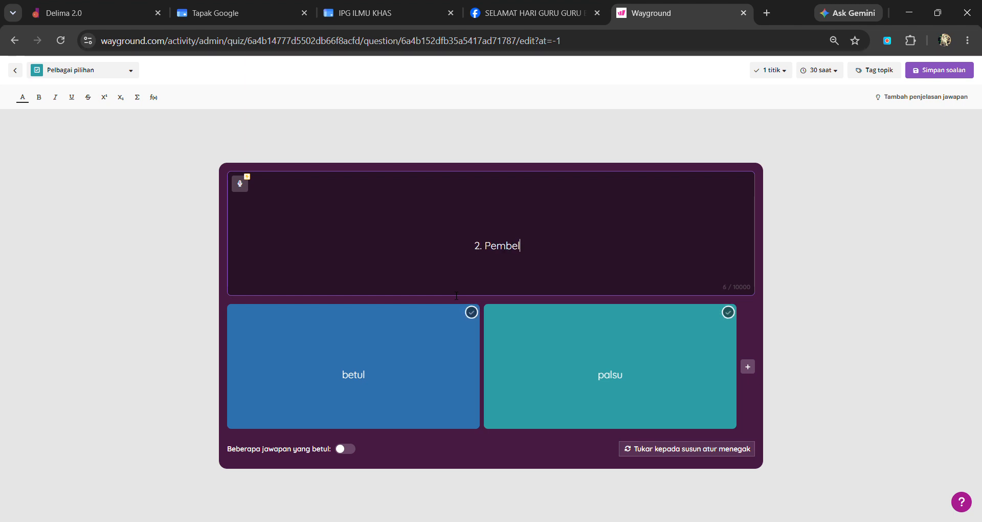
pyautogui.write('ajaran ')
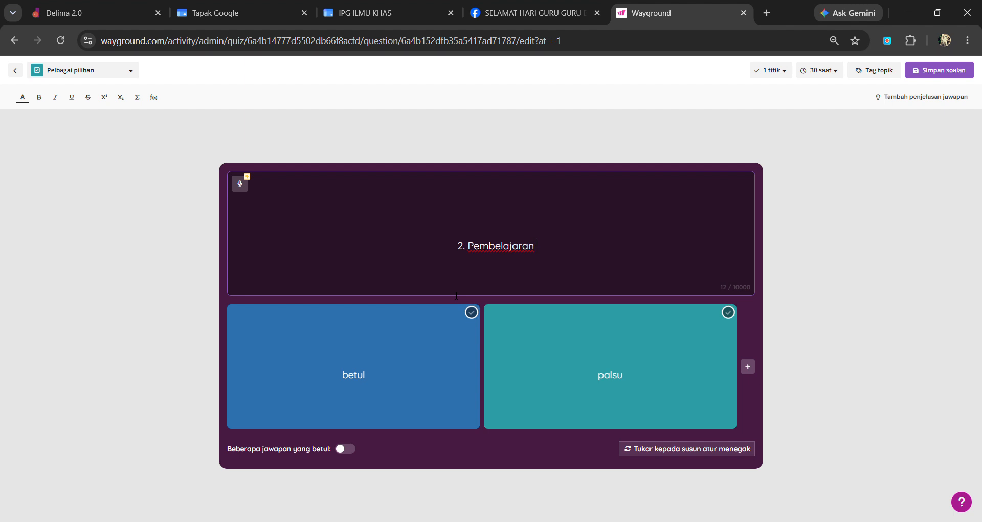
pyautogui.write('di')
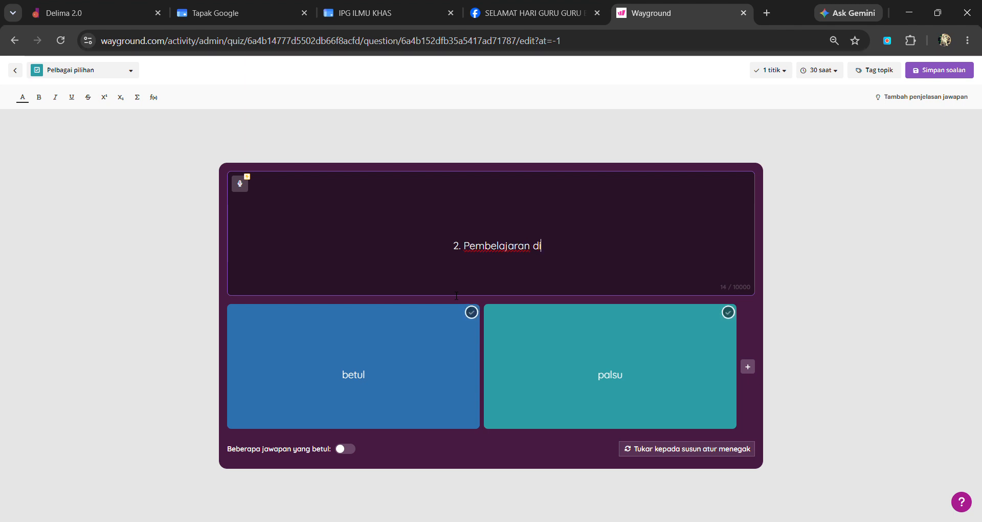
pyautogui.write('gital ialah')
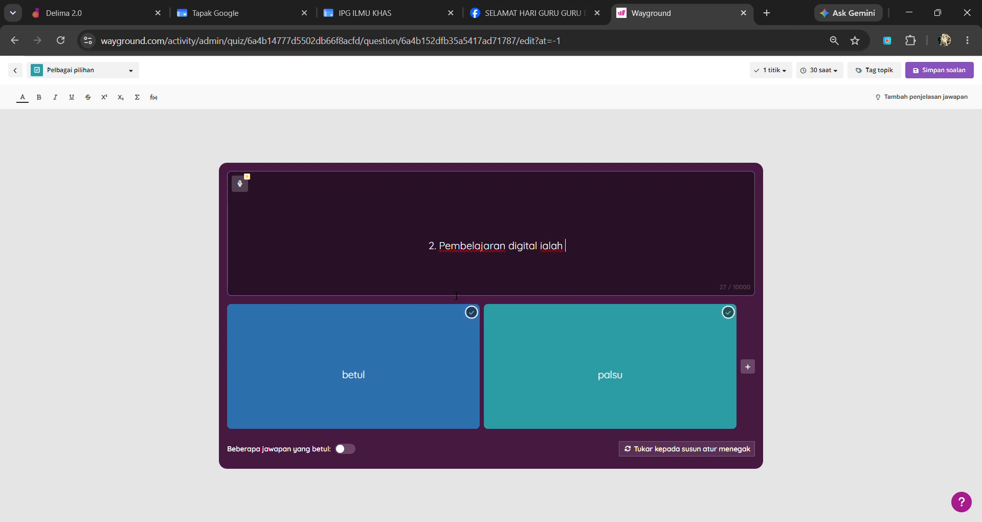
pyautogui.write(' pembelajar')
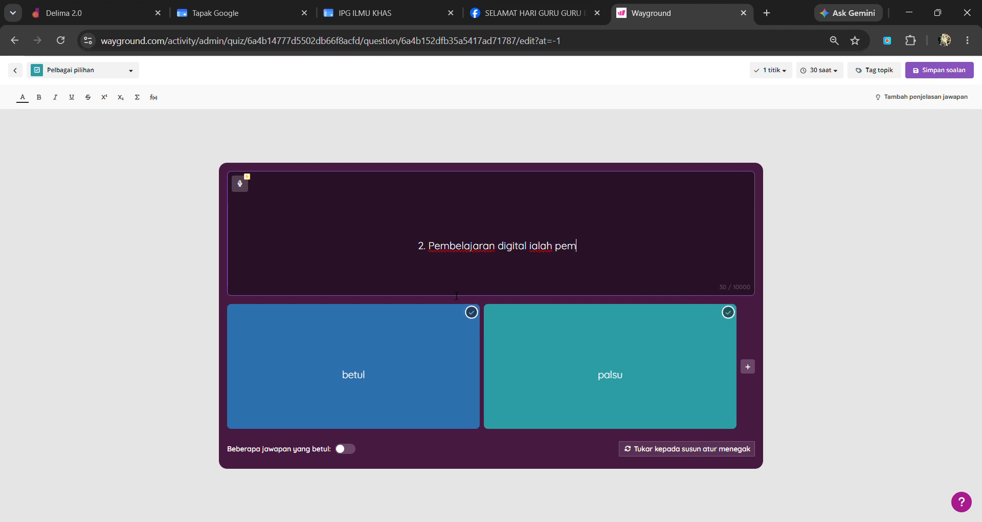
pyautogui.write('a')
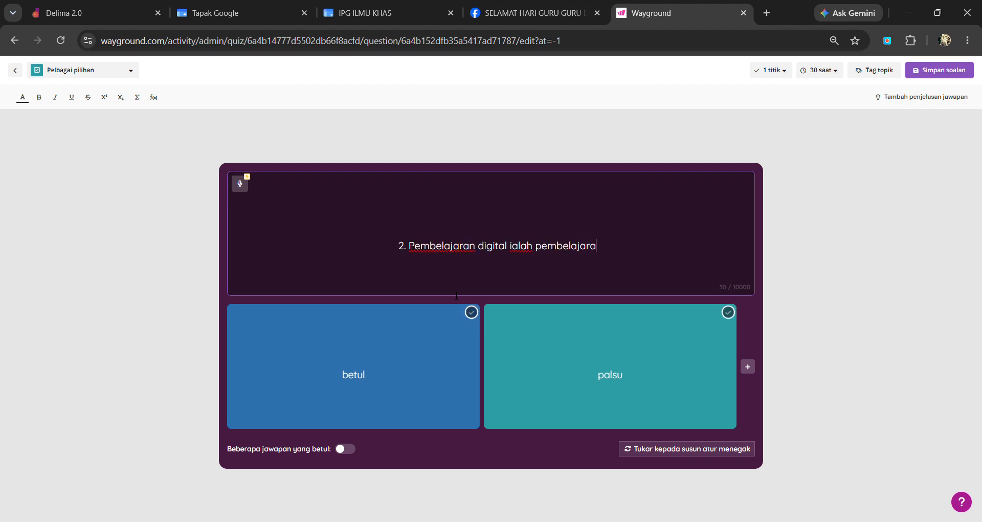
pyautogui.write('n yang ')
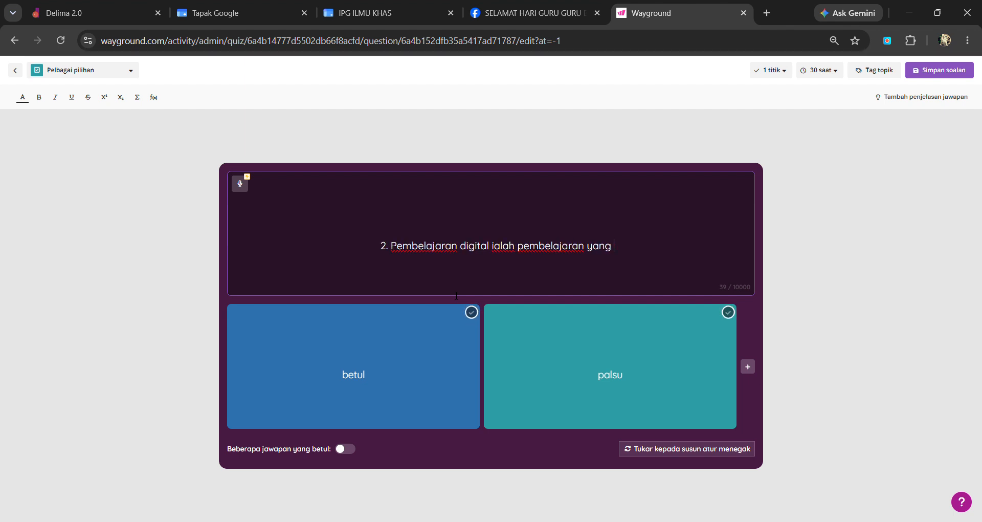
pyautogui.write('menggunaka')
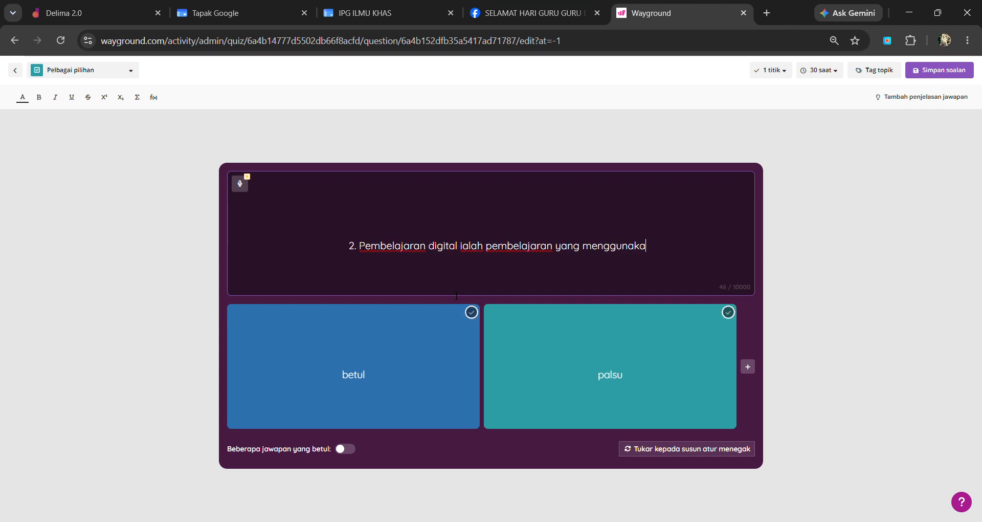
pyautogui.write('n tekn')
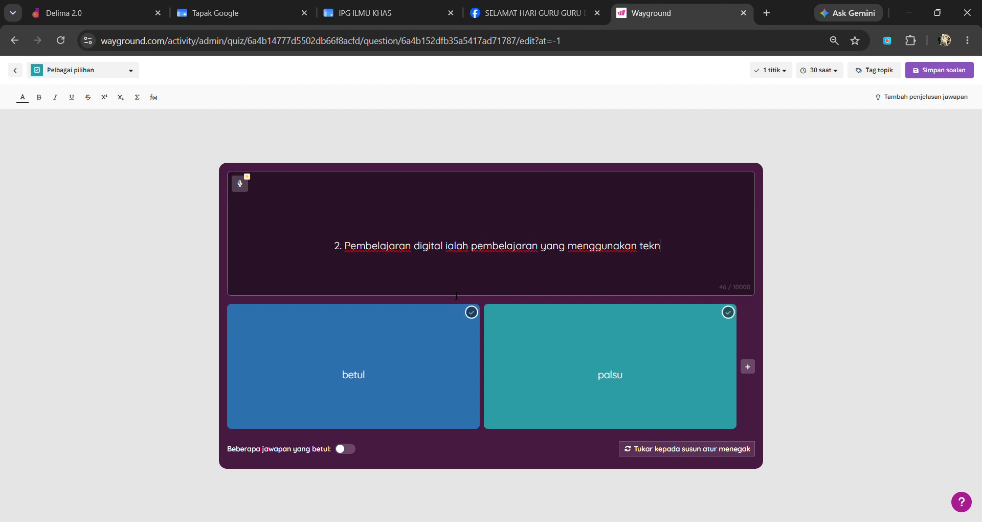
pyautogui.write('ologi')
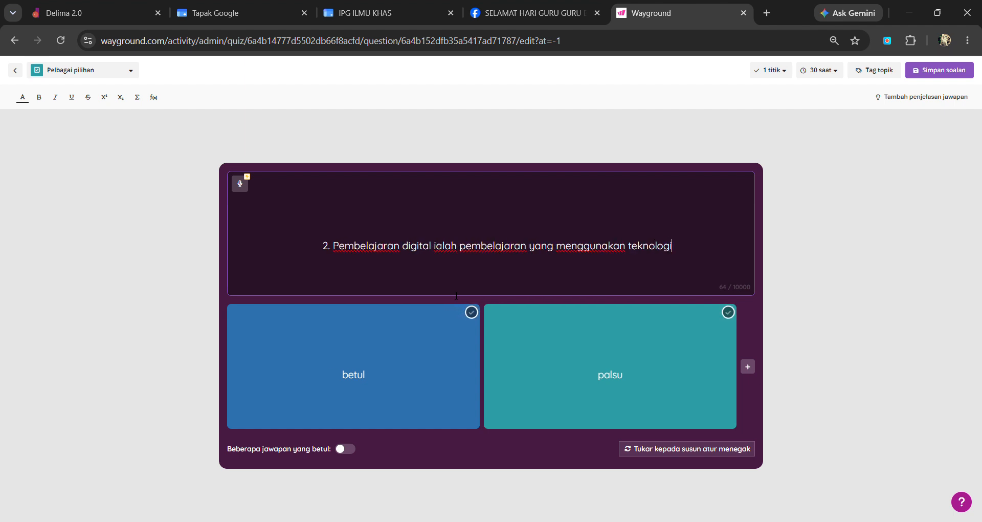
pyautogui.write('.')
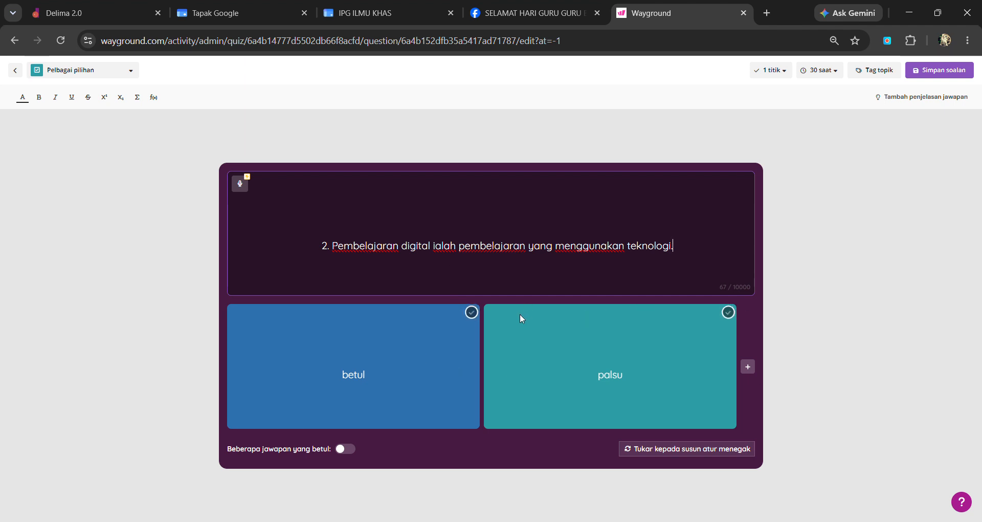
# - Mark "betul" as the correct answer to the second question and save the question
pyautogui.click(472, 314)
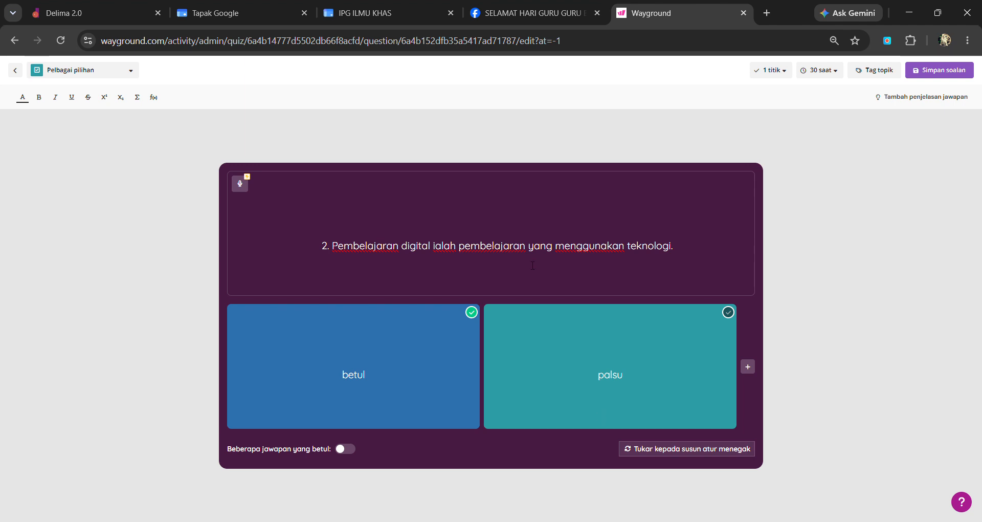
pyautogui.click(972, 74)
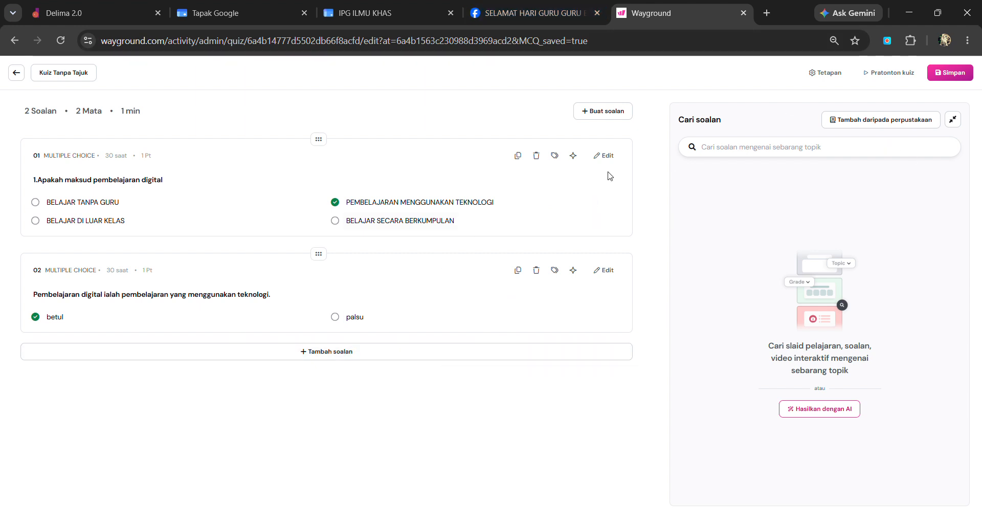
pyautogui.click(609, 112)
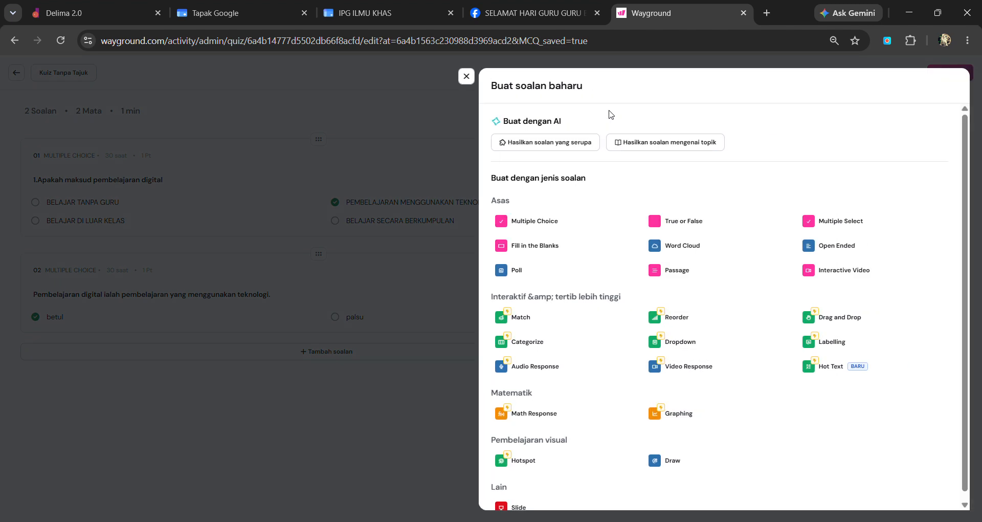
pyautogui.click(467, 77)
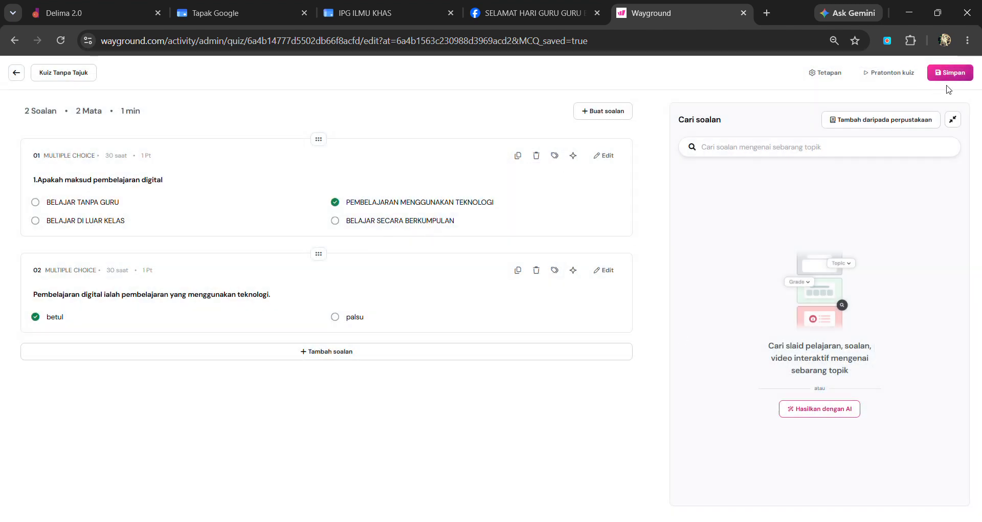
# - Start saving the quiz and name it "KONSEP PEMBELAJARAN DIGITAL"
pyautogui.click(973, 76)
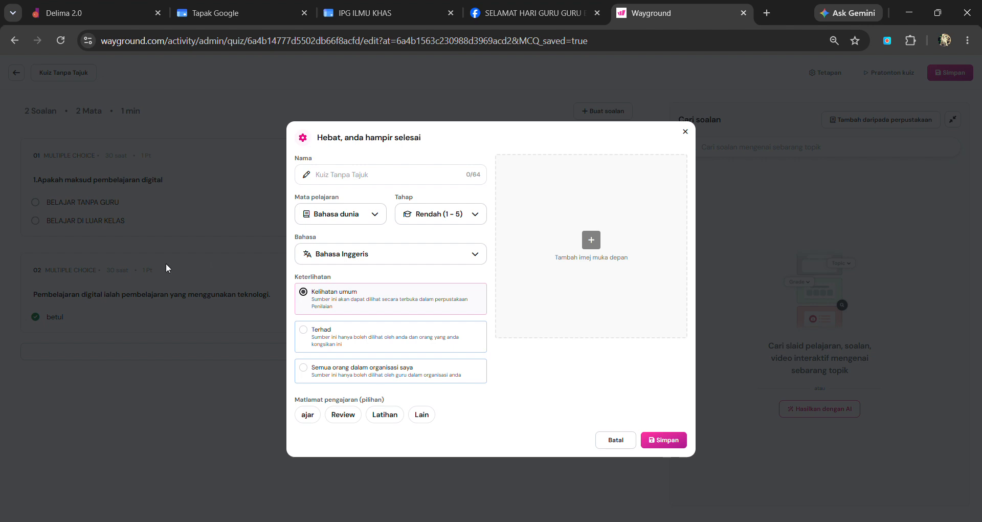
pyautogui.click(380, 181)
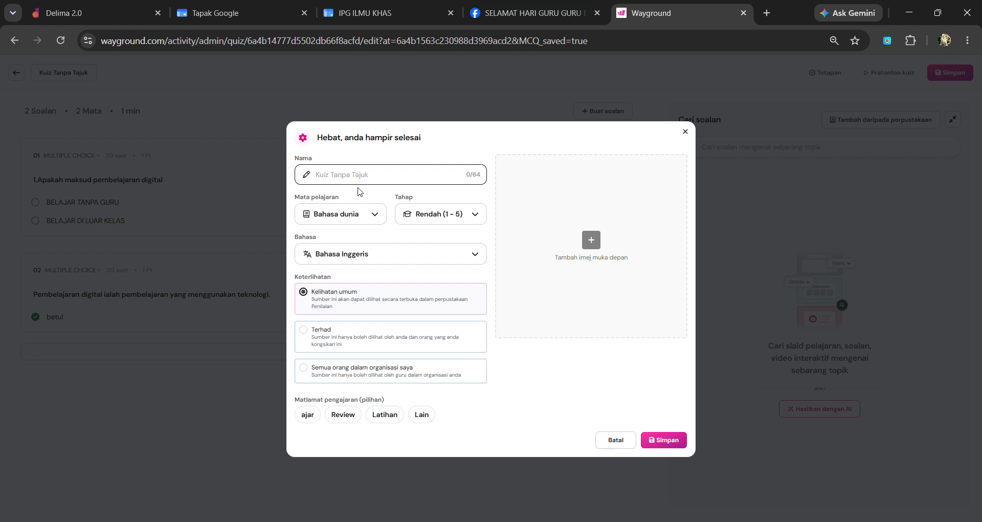
pyautogui.write('KONSEP PEMBELAJARAN DIGI')
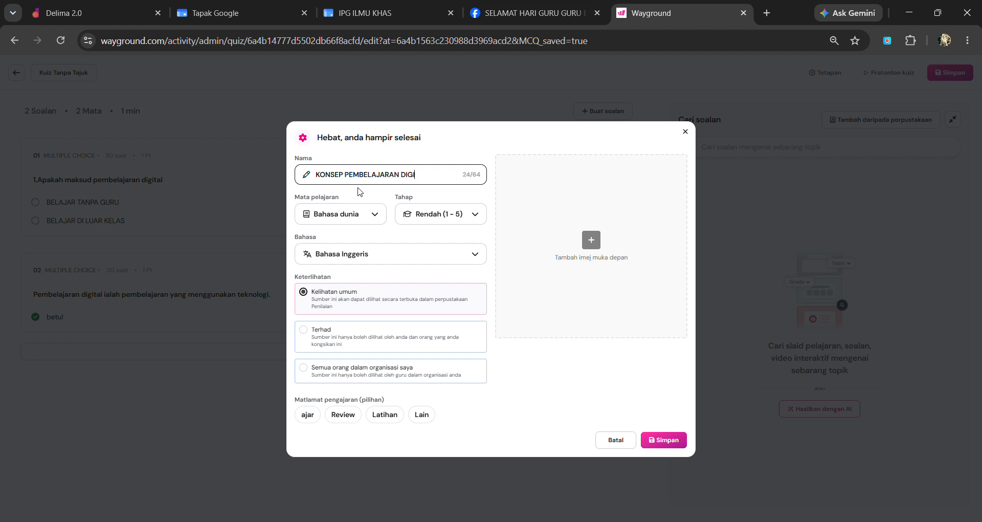
pyautogui.write('TAL')
# - Set the quiz's subject to "Bahasa dunia" and its level to "Universiti"
pyautogui.click(364, 215)
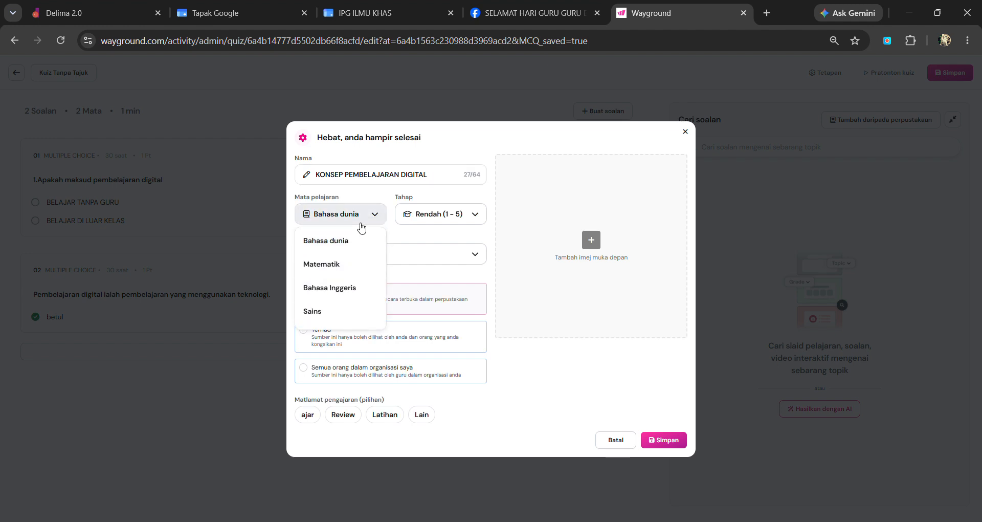
pyautogui.click(354, 240)
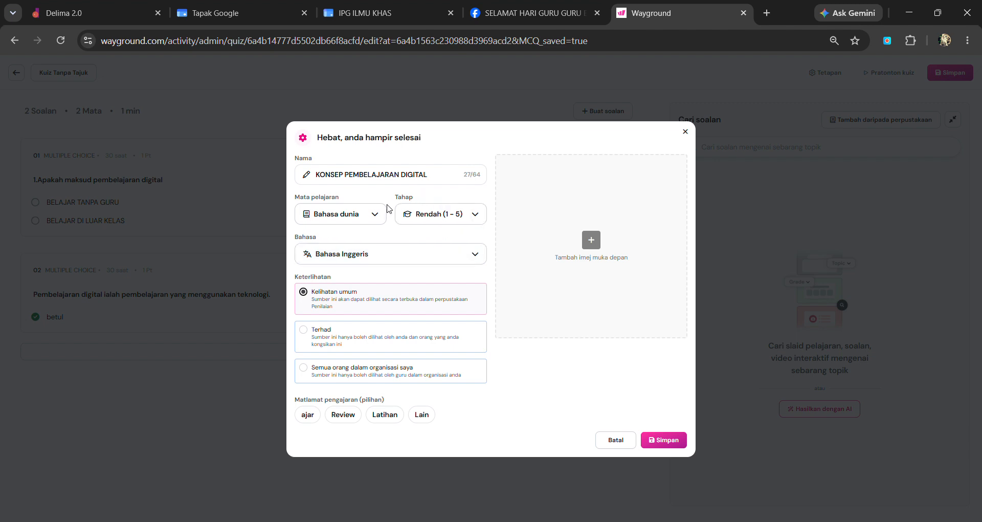
pyautogui.click(453, 218)
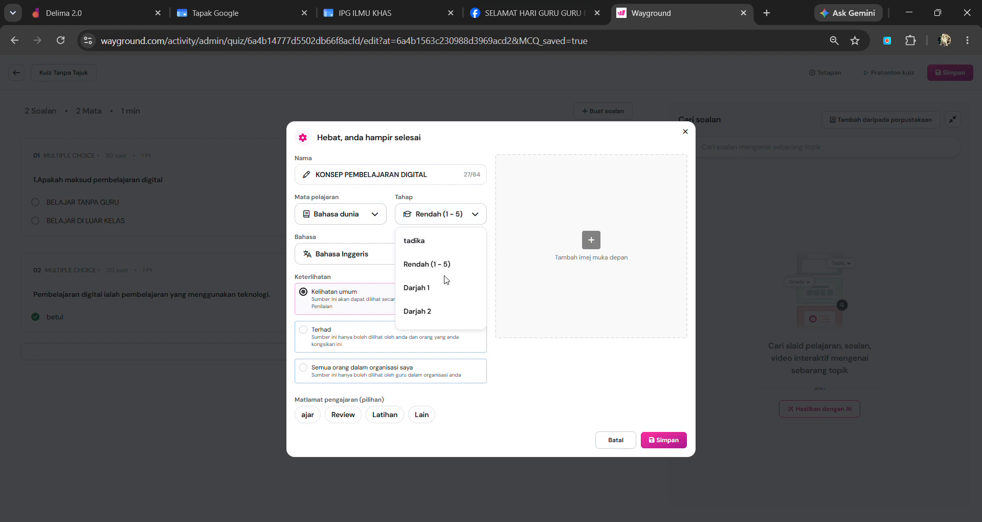
pyautogui.scroll(-2, 448, 276)
pyautogui.scroll(-5, 448, 278)
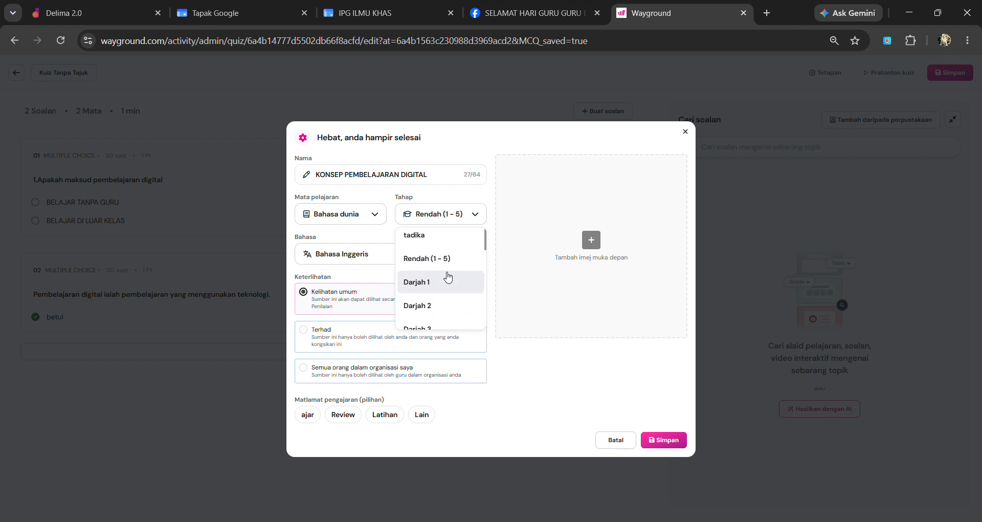
pyautogui.scroll(-1, 448, 278)
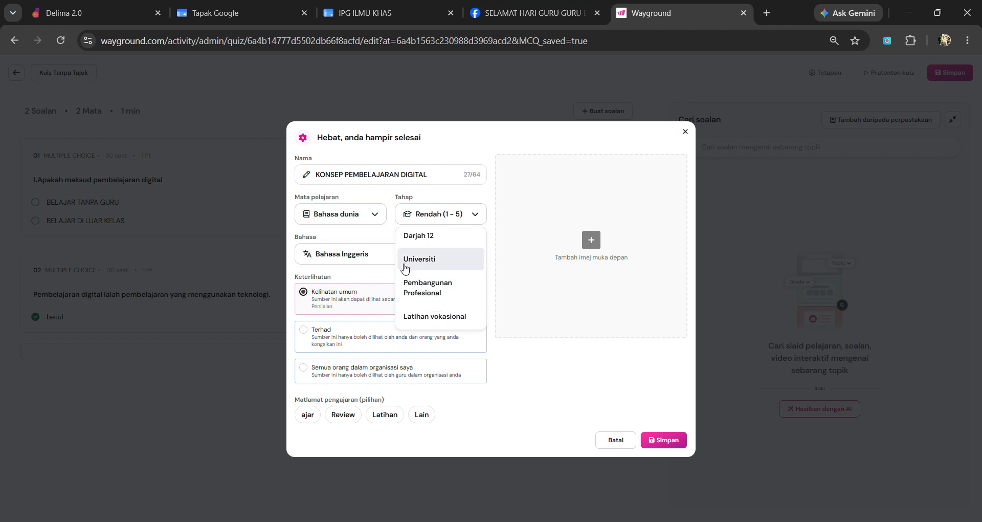
pyautogui.click(413, 263)
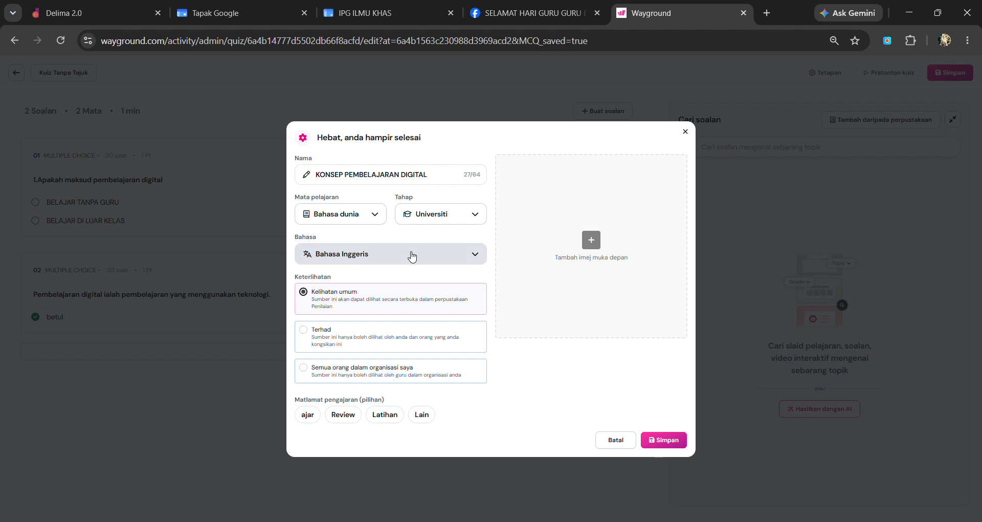
# - Set the quiz's language to "bahasa Melayu"
pyautogui.click(369, 256)
pyautogui.scroll(-2, 409, 303)
pyautogui.scroll(-1, 409, 303)
pyautogui.scroll(2, 407, 302)
pyautogui.scroll(-4, 405, 302)
pyautogui.scroll(-6, 405, 302)
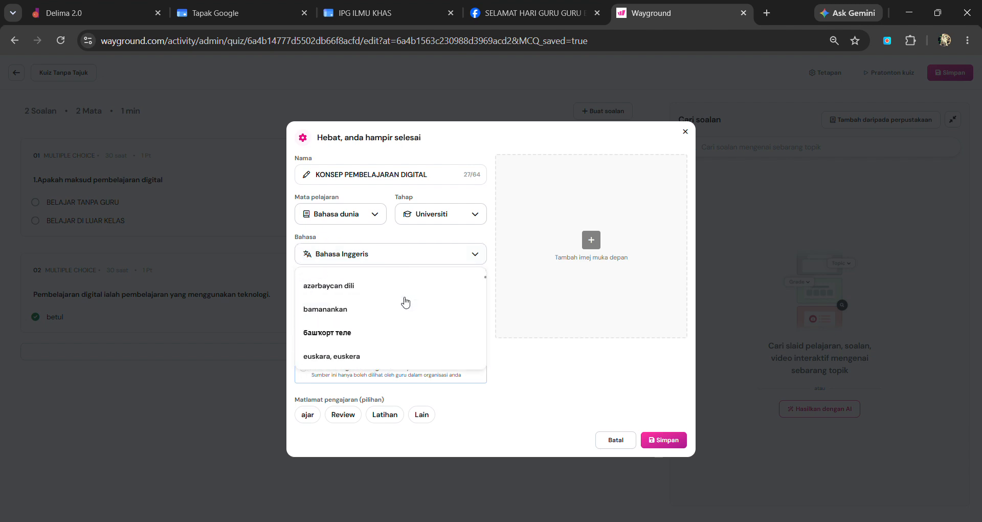
pyautogui.scroll(-6, 406, 302)
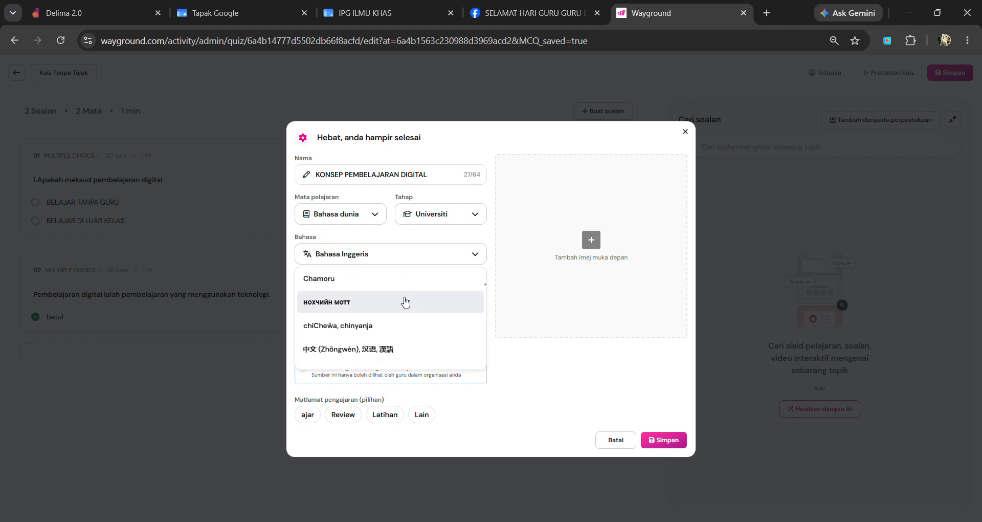
pyautogui.scroll(-8, 406, 302)
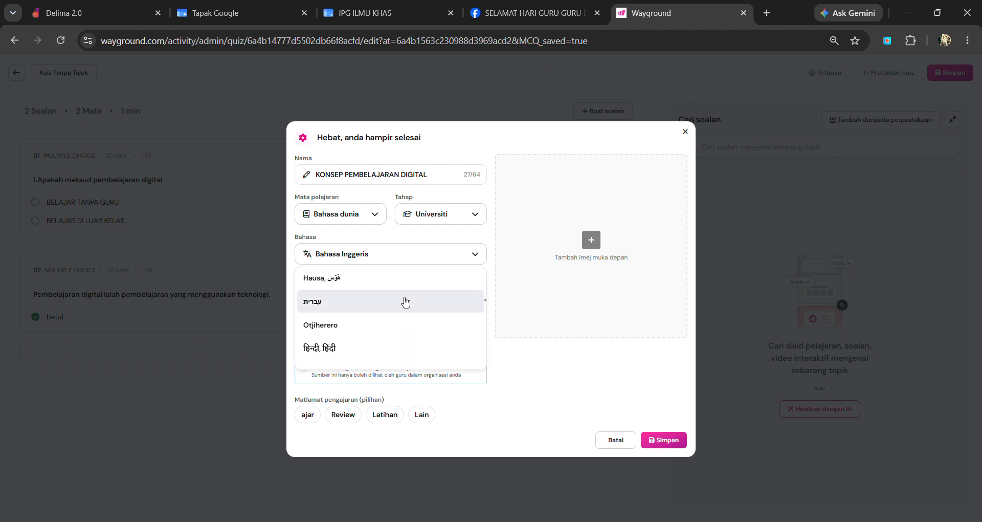
pyautogui.scroll(-6, 406, 302)
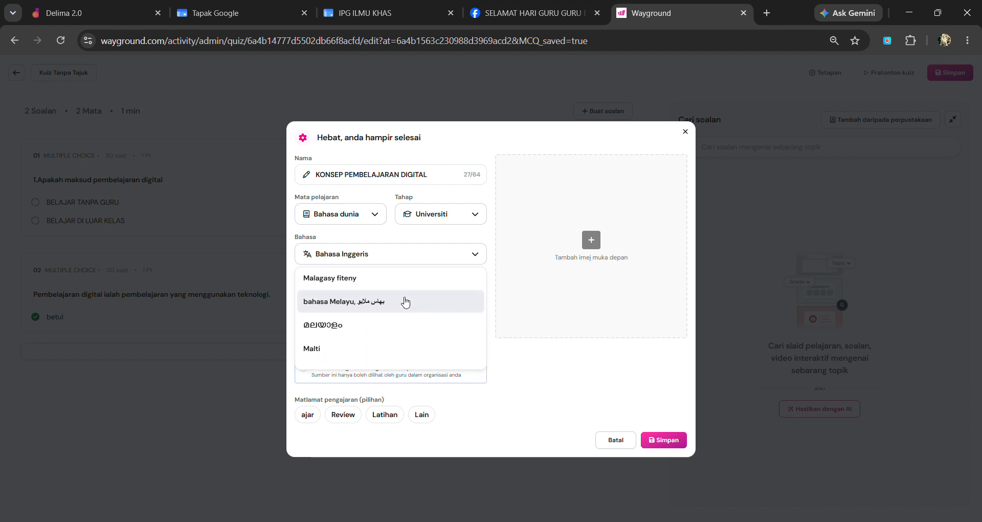
pyautogui.click(406, 302)
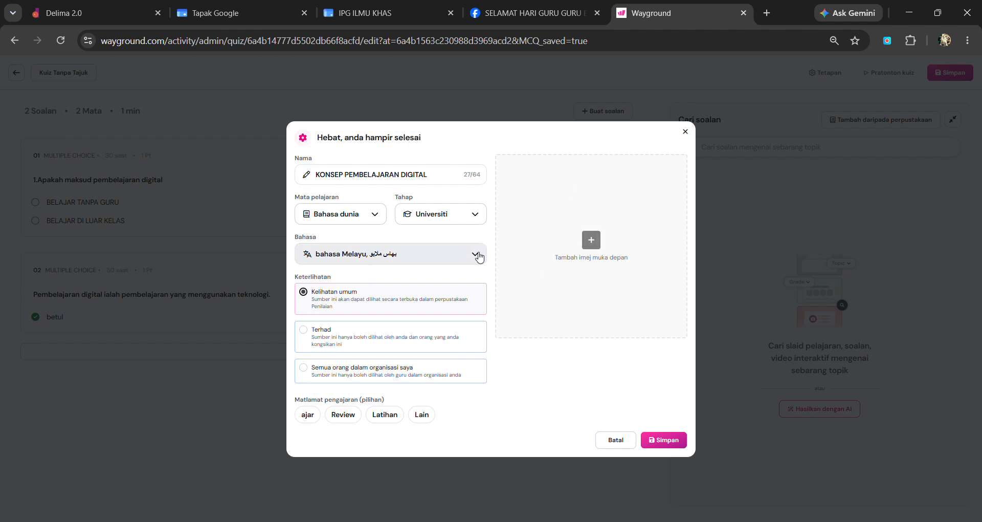
# - Upload the IPG logo from the device as the cover image and save the quiz
pyautogui.click(594, 244)
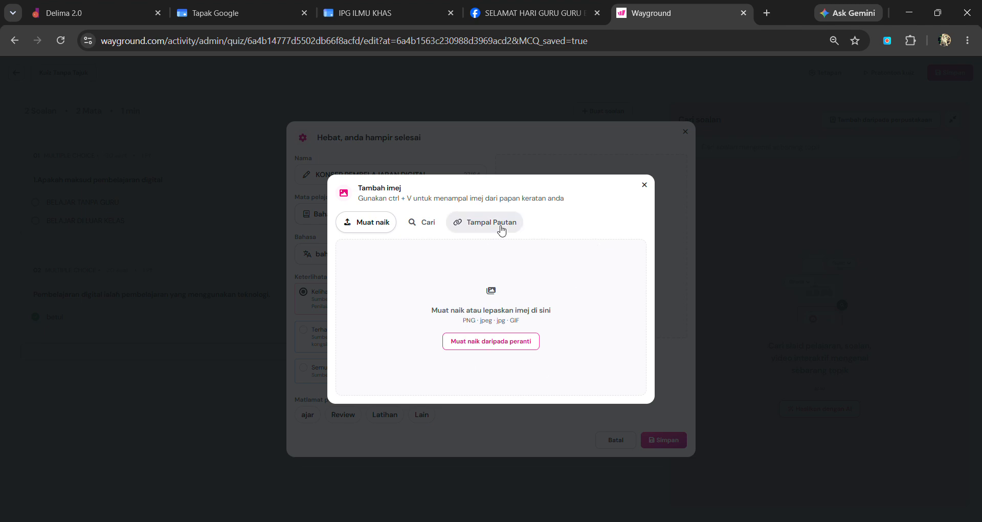
pyautogui.click(514, 346)
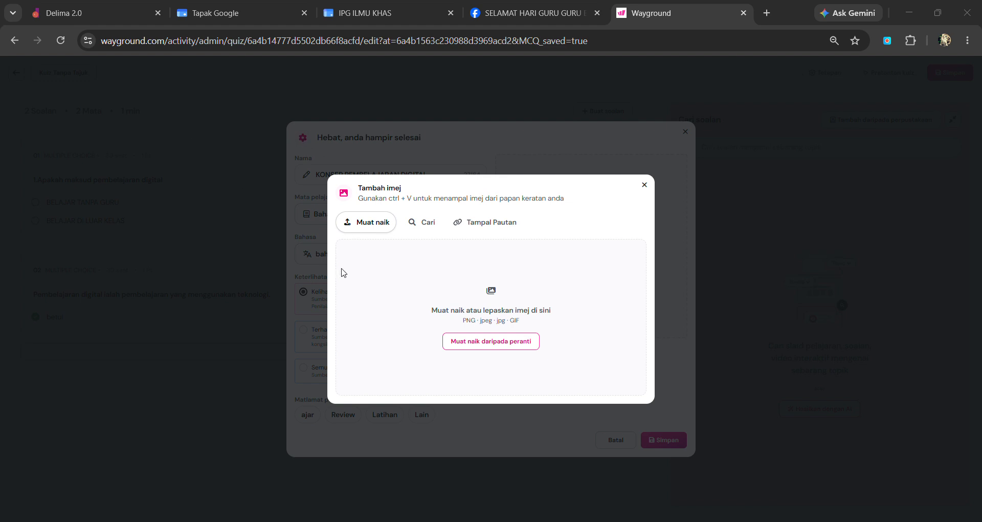
pyautogui.doubleClick(391, 287)
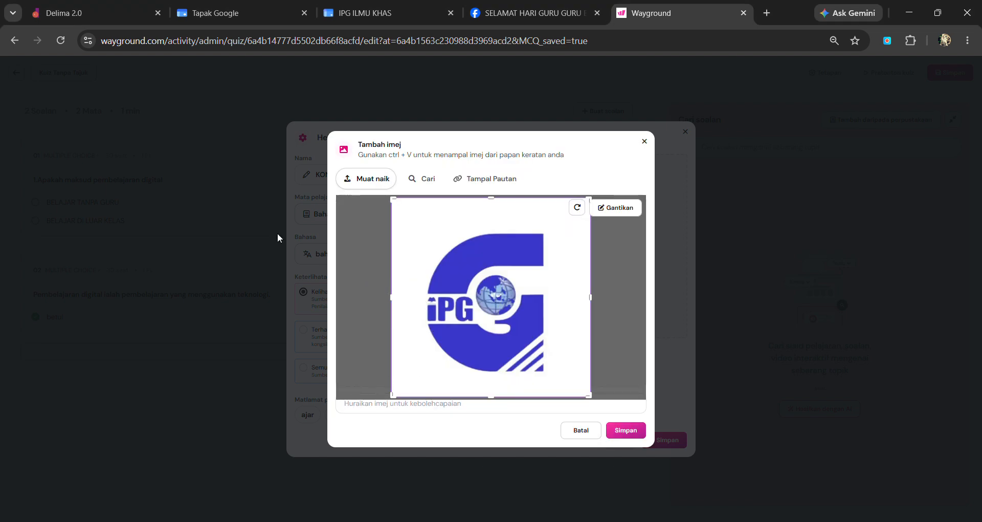
pyautogui.click(632, 430)
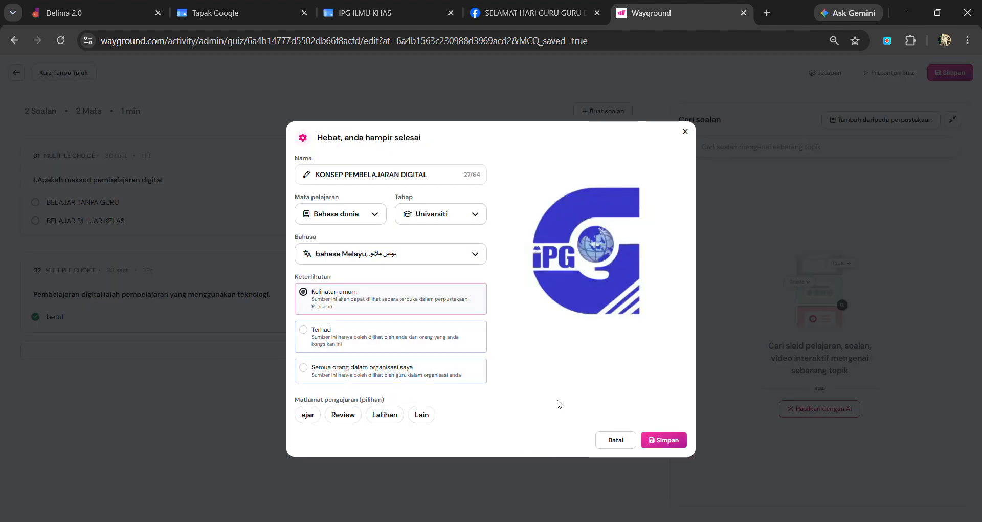
pyautogui.click(664, 440)
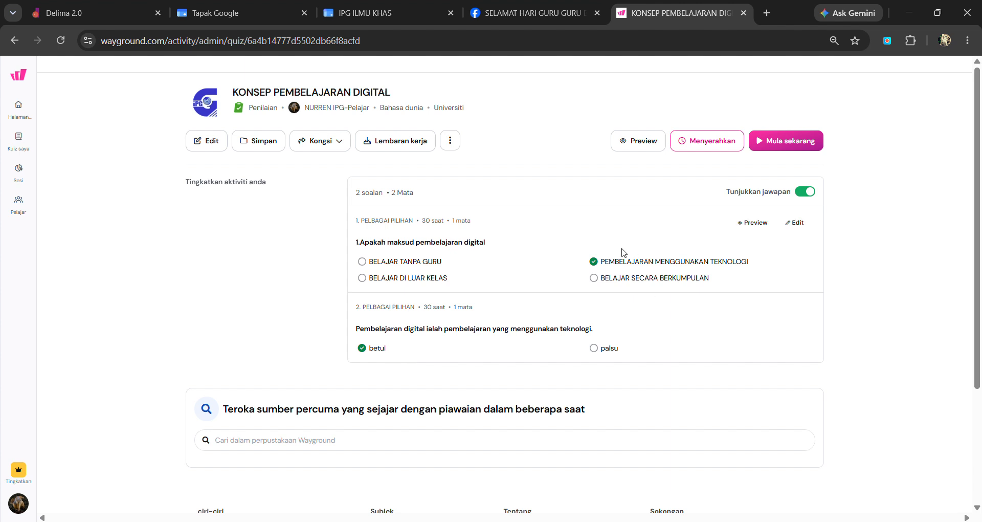
# - Launch a live student-paced session ("Pelajar laju") of the quiz in "Mod percubaan" with the default settings
pyautogui.click(766, 146)
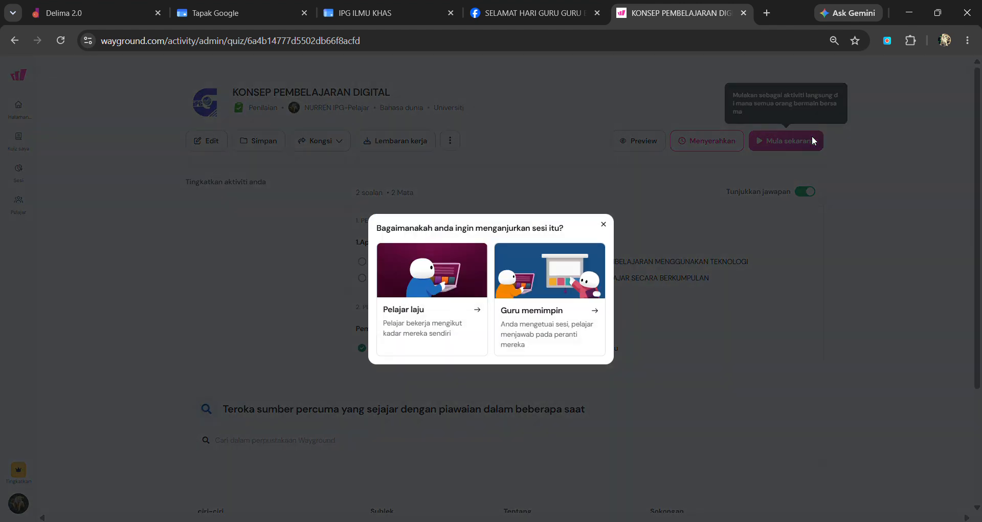
pyautogui.click(393, 321)
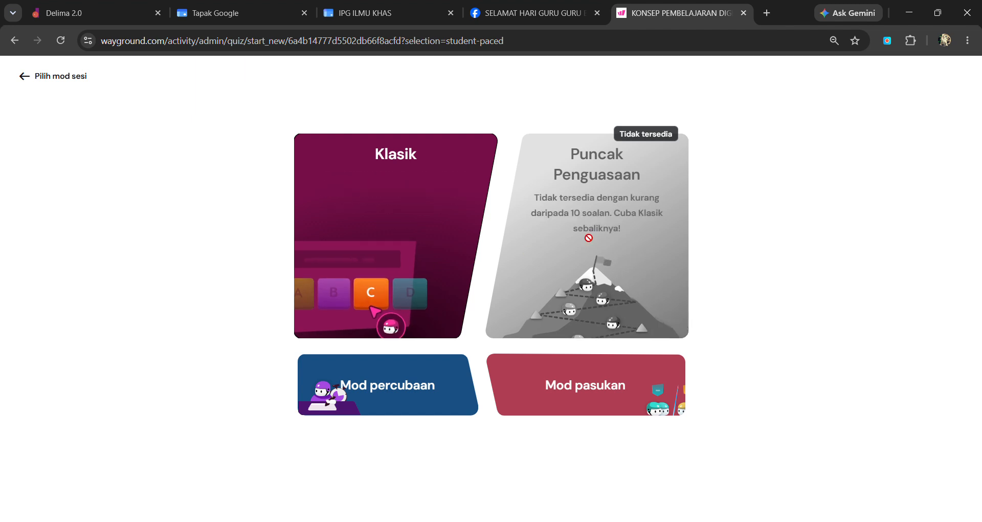
pyautogui.click(361, 399)
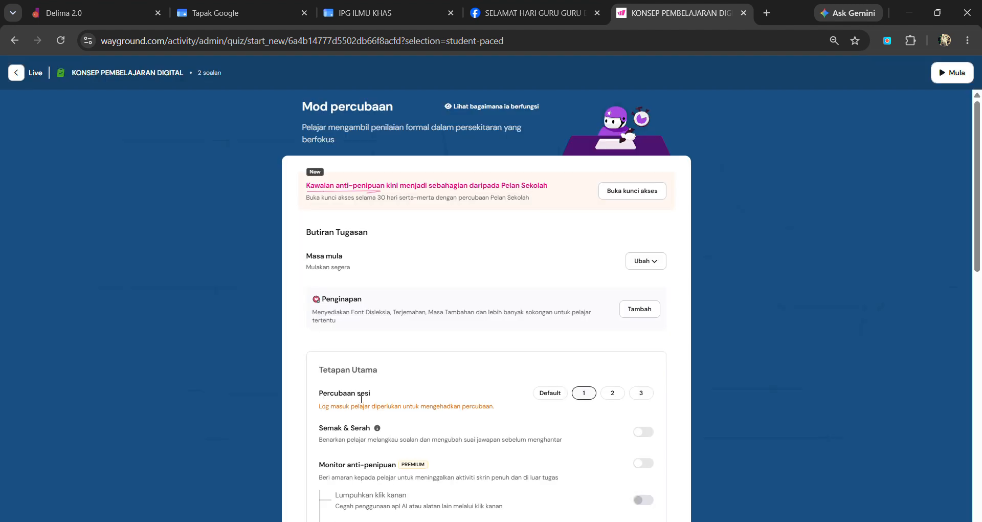
pyautogui.scroll(-5, 443, 309)
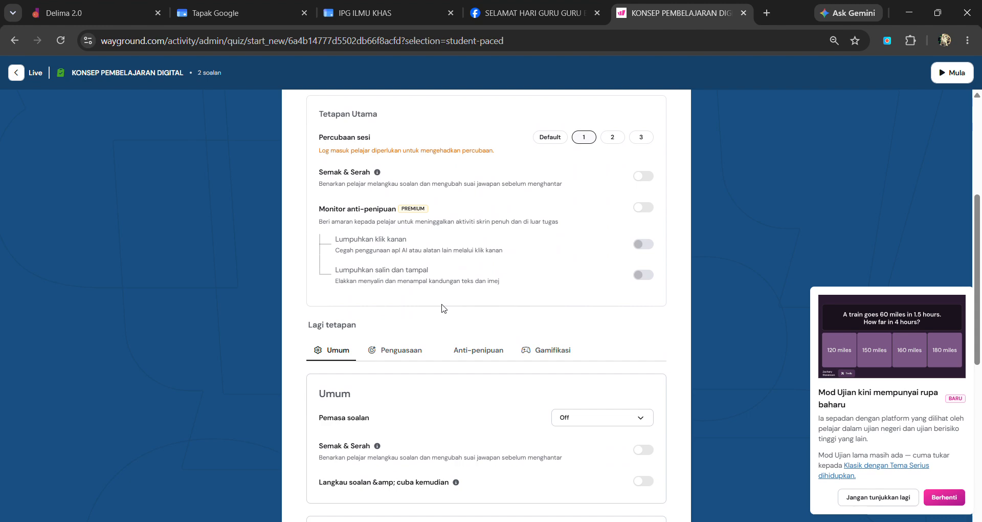
pyautogui.scroll(5, 443, 309)
pyautogui.scroll(-14, 443, 310)
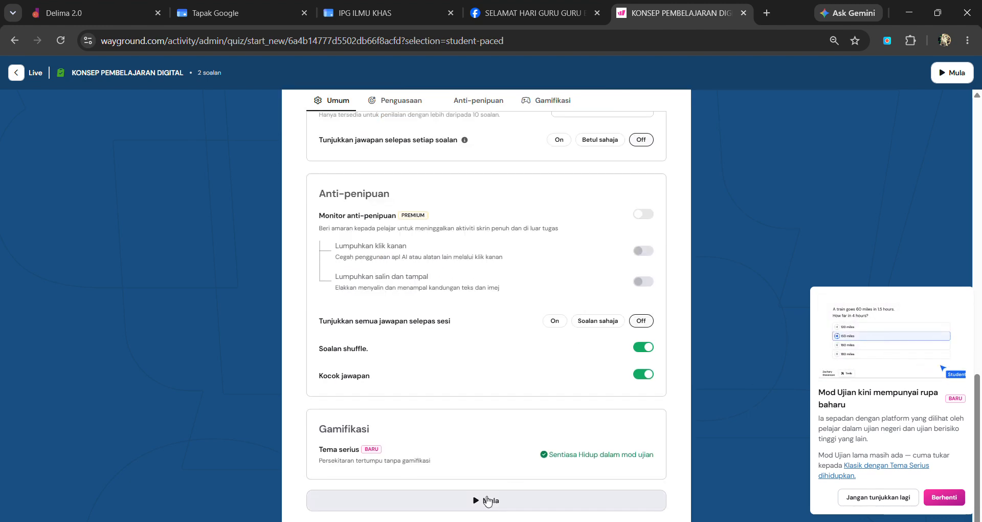
pyautogui.click(475, 505)
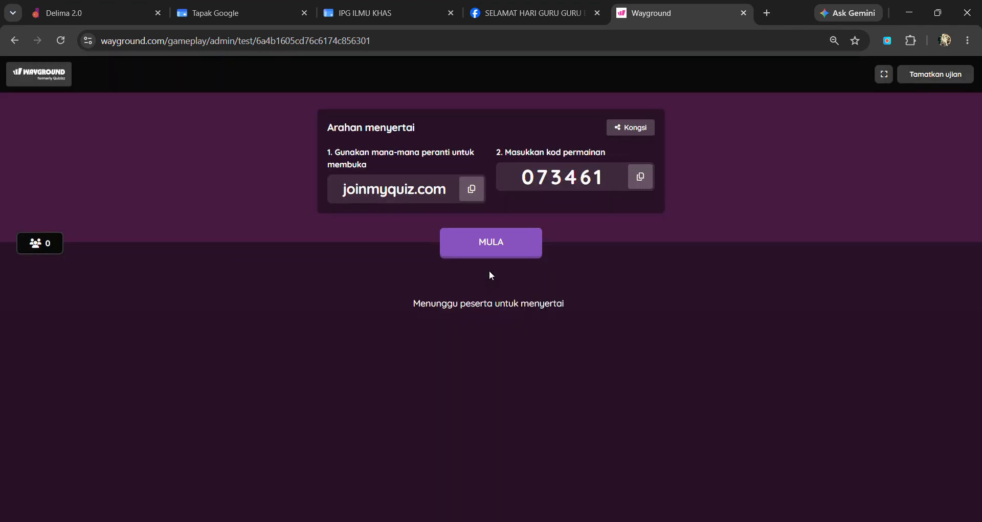
# - Try to begin the test from the live waiting room, and go back to the quiz's overview page
pyautogui.click(522, 240)
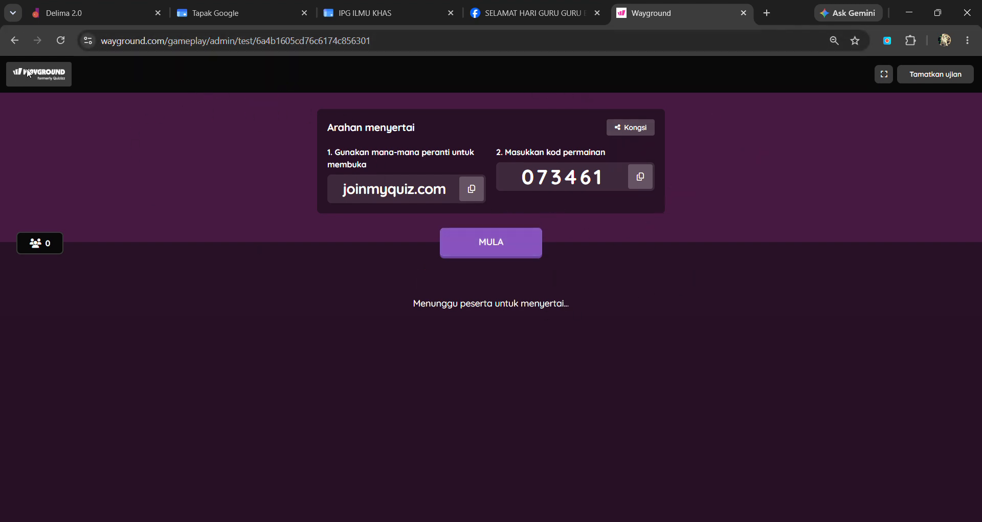
pyautogui.click(14, 41)
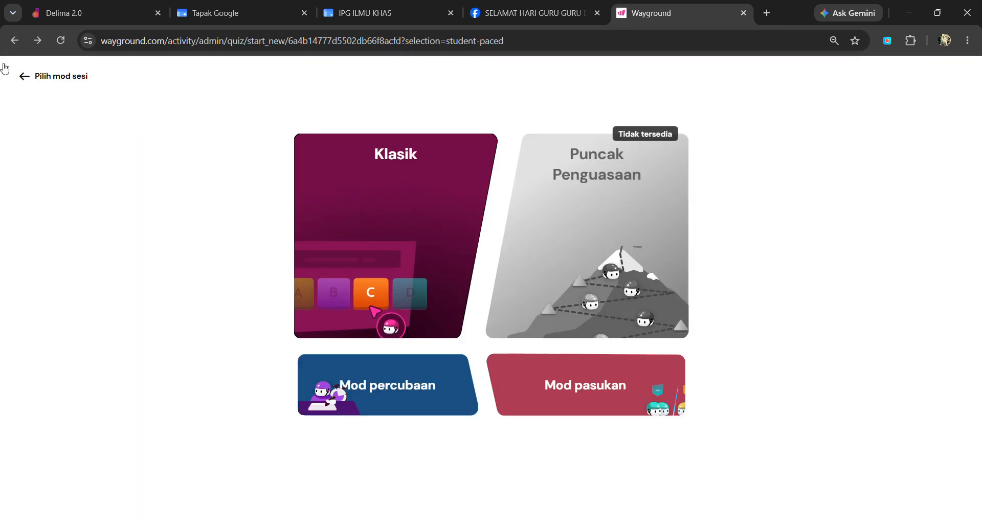
pyautogui.click(23, 75)
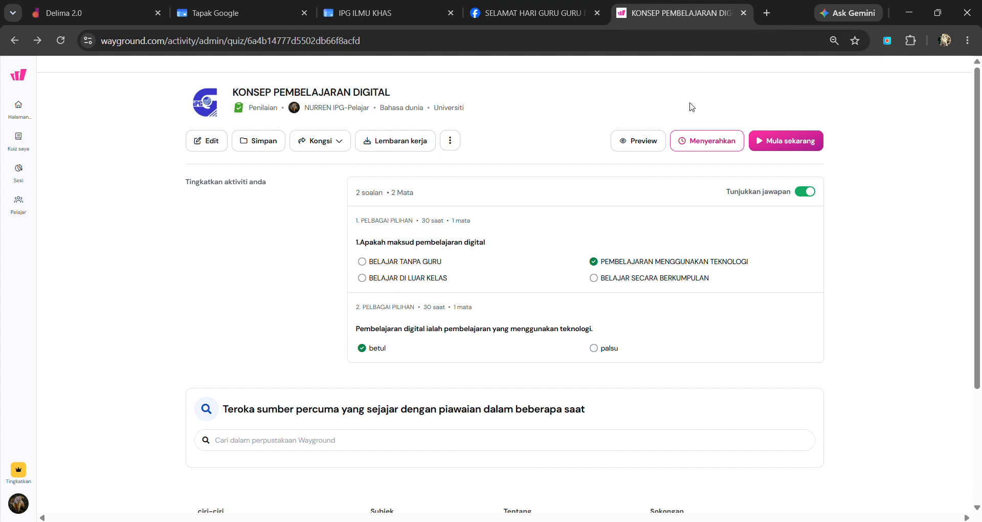
# - Assign the quiz to students with the default homework settings and choose the leaderboard view ("paparan papan pendahulu")
pyautogui.click(711, 147)
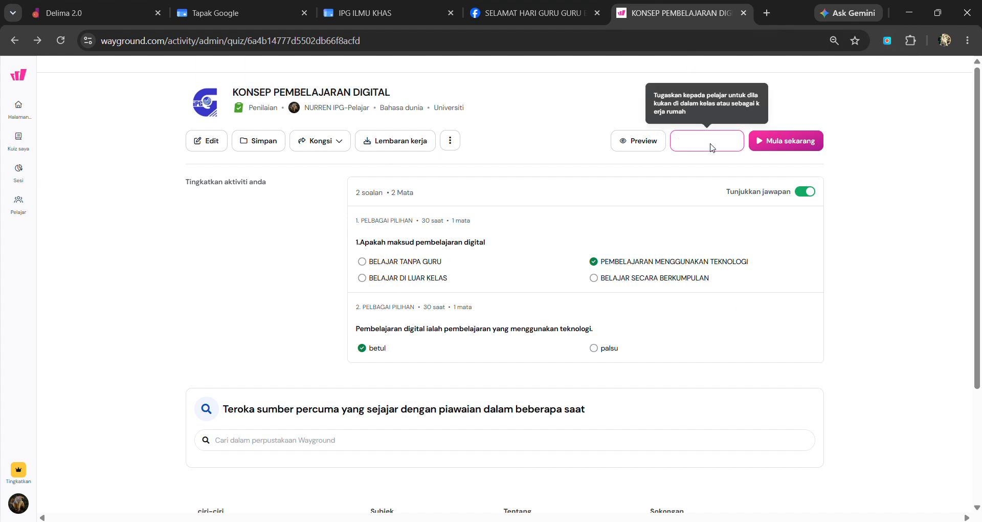
pyautogui.scroll(-15, 552, 231)
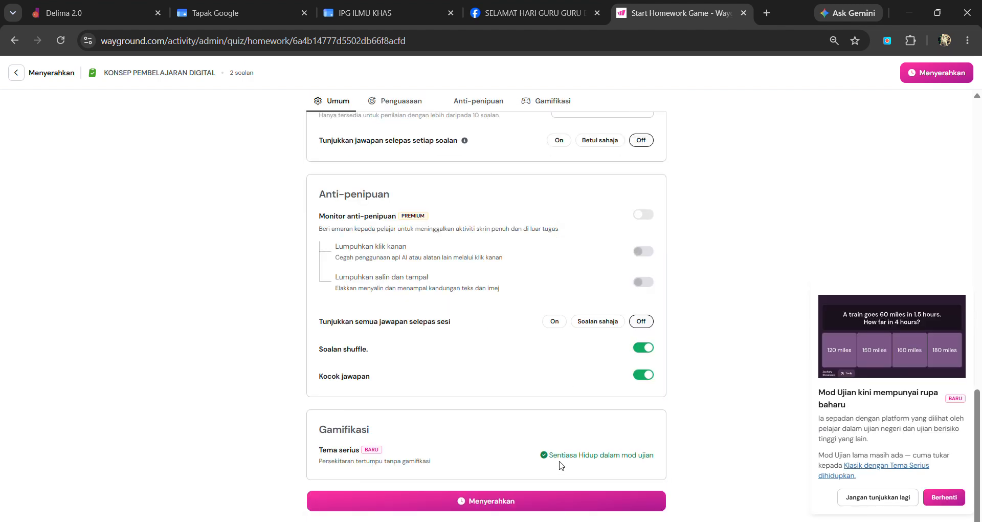
pyautogui.click(543, 507)
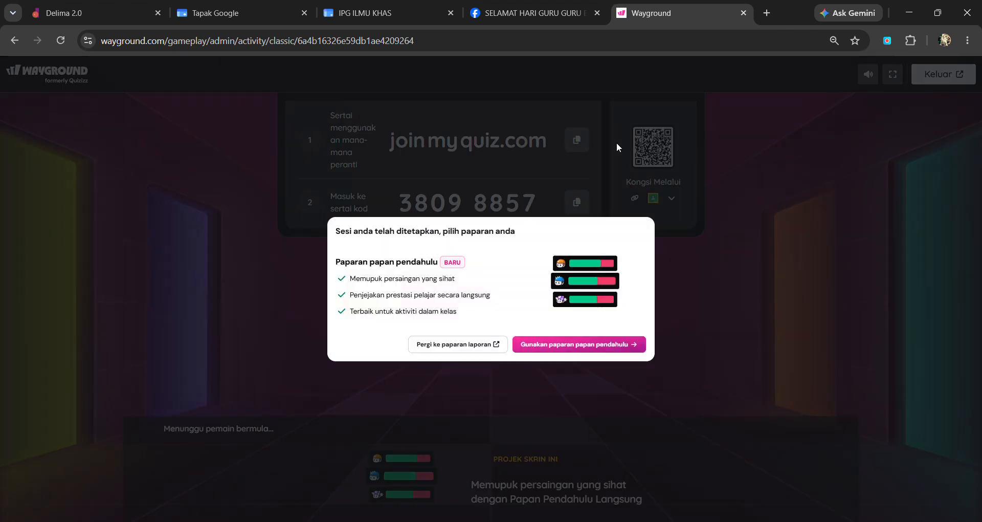
pyautogui.click(544, 356)
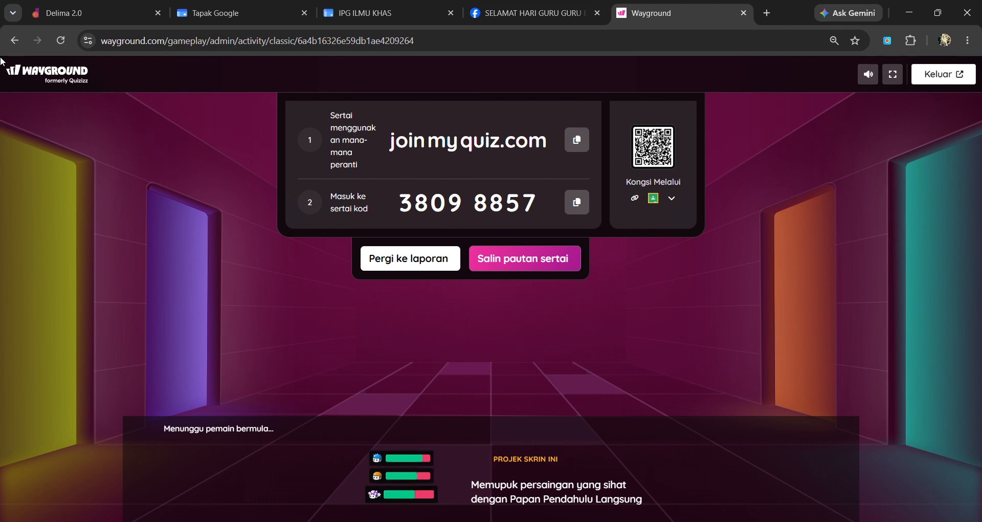
# - Leave the assigned session and its homework settings and return to the quiz's overview page
pyautogui.click(20, 41)
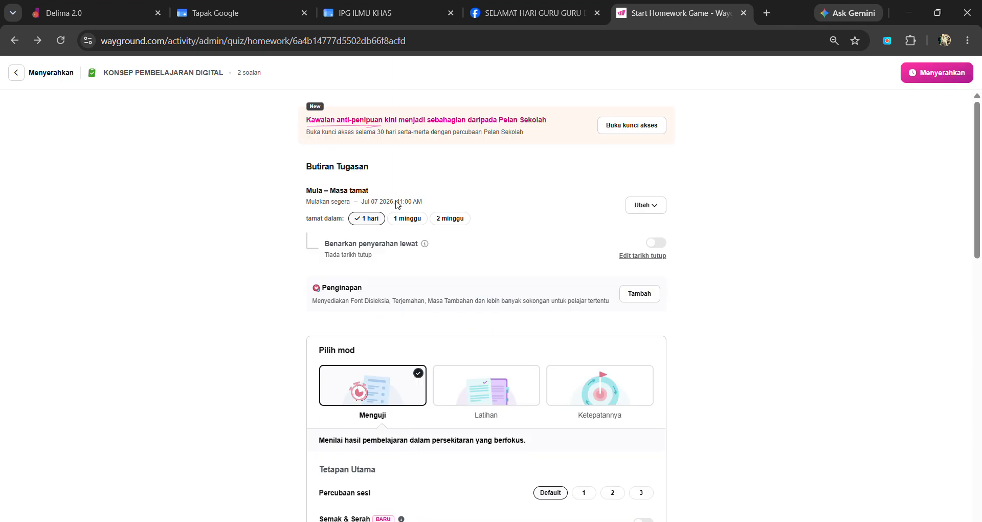
pyautogui.scroll(-5, 608, 242)
pyautogui.scroll(5, 610, 241)
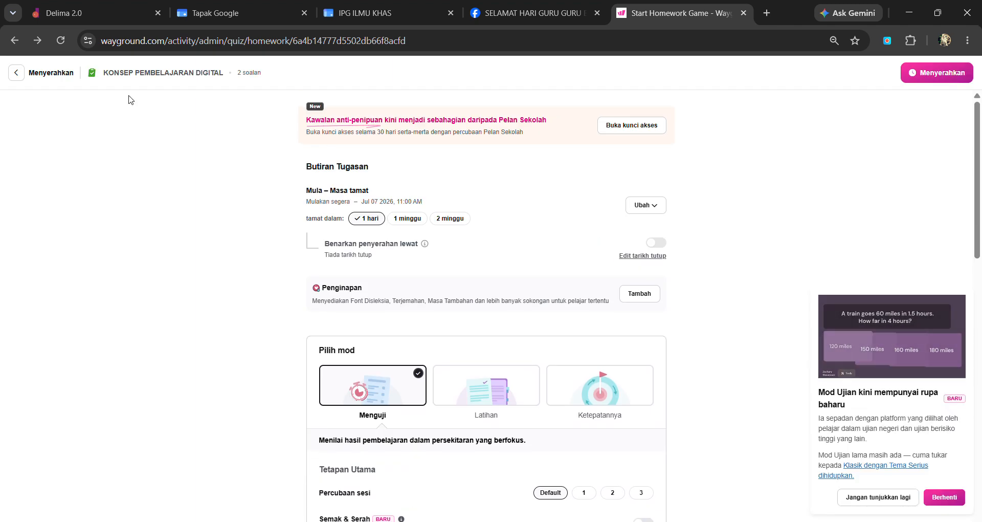
pyautogui.click(17, 72)
# - Preview the quiz as a participant in "Mod percubaan", skipping the guided tour of the test mode
pyautogui.click(633, 142)
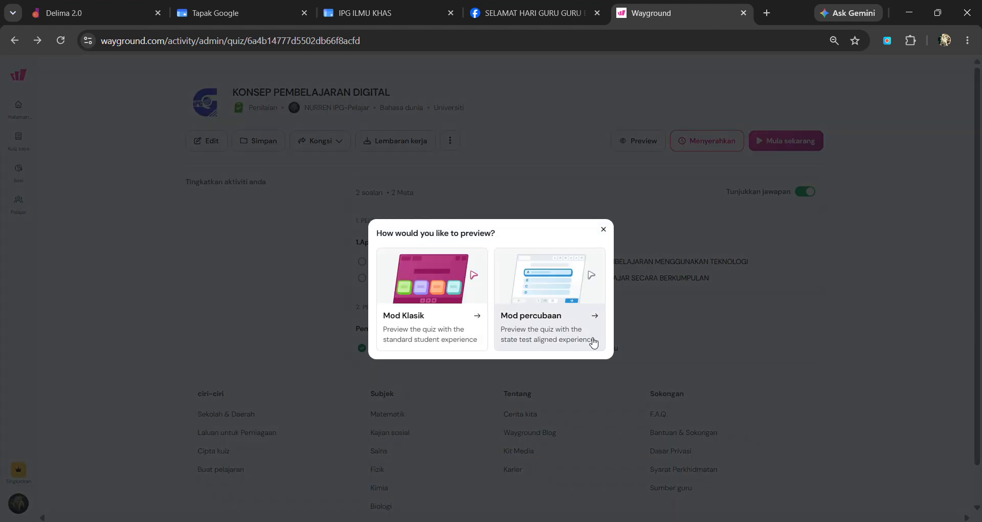
pyautogui.click(537, 286)
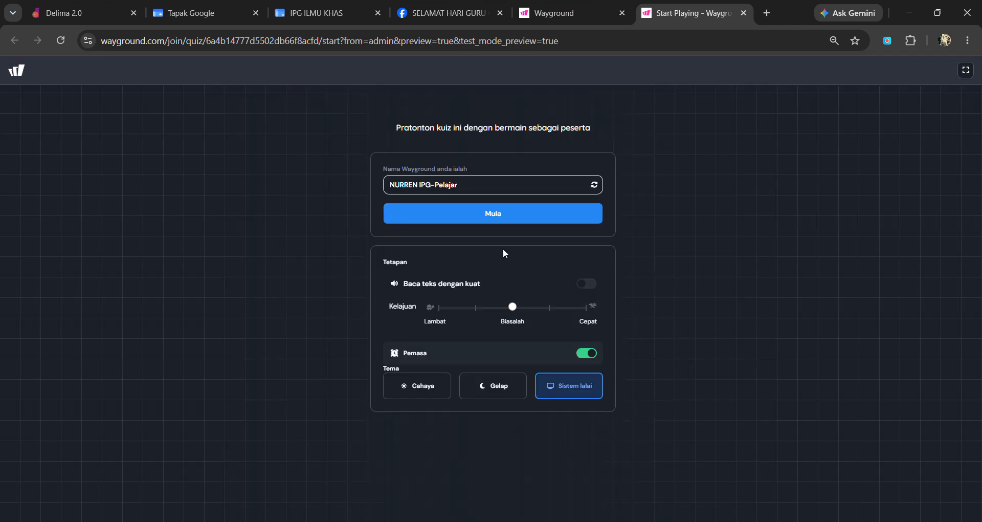
pyautogui.click(532, 212)
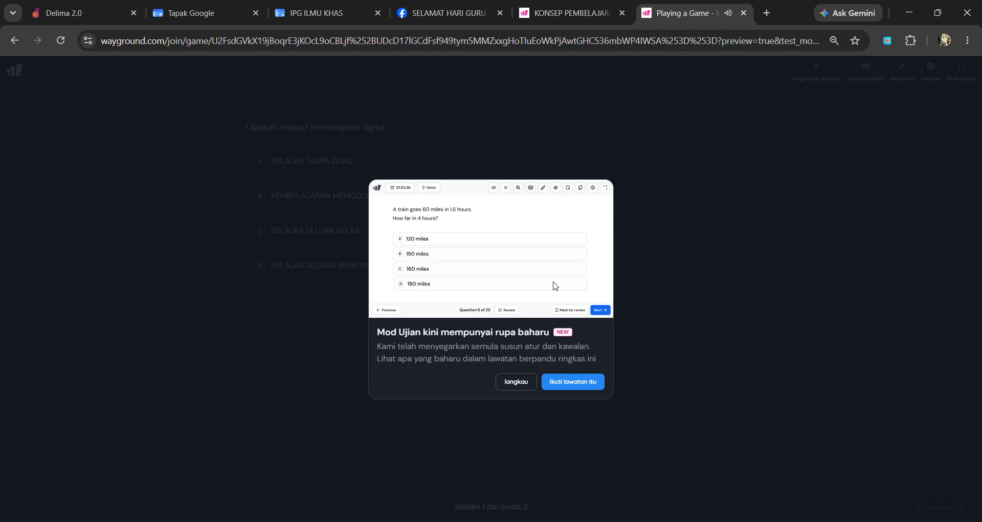
pyautogui.click(517, 381)
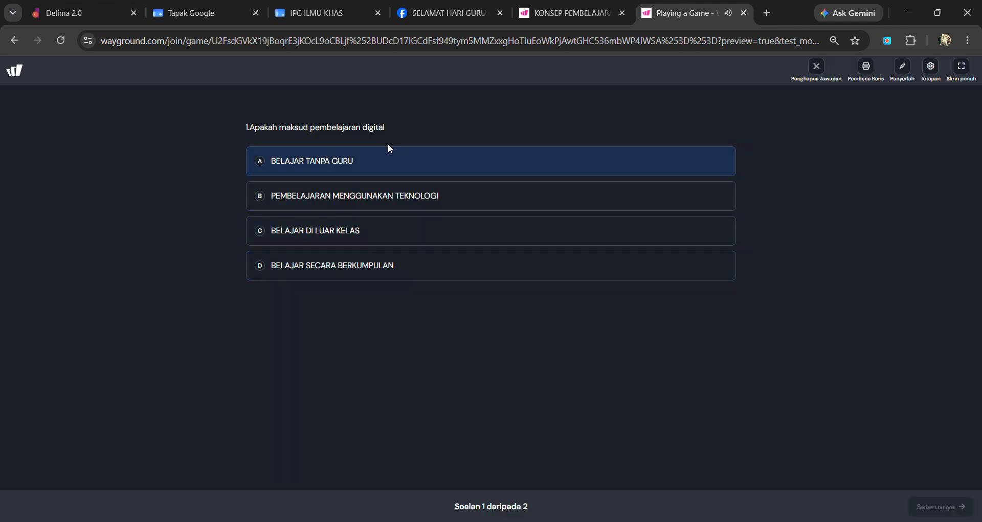
# - Answer question 1 with "PEMBELAJARAN MENGGUNAKAN TEKNOLOGI" and question 2 with "betul", and submit the test
pyautogui.click(325, 203)
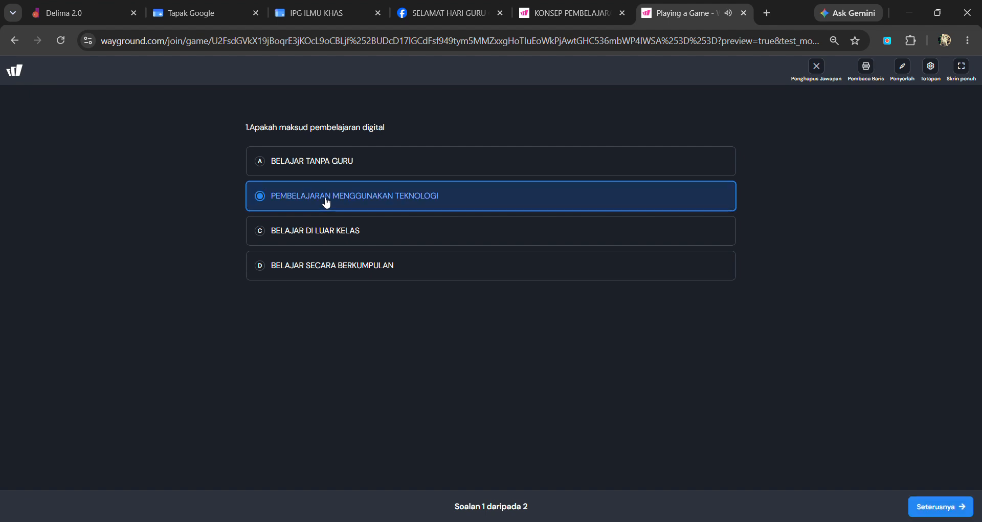
pyautogui.click(941, 516)
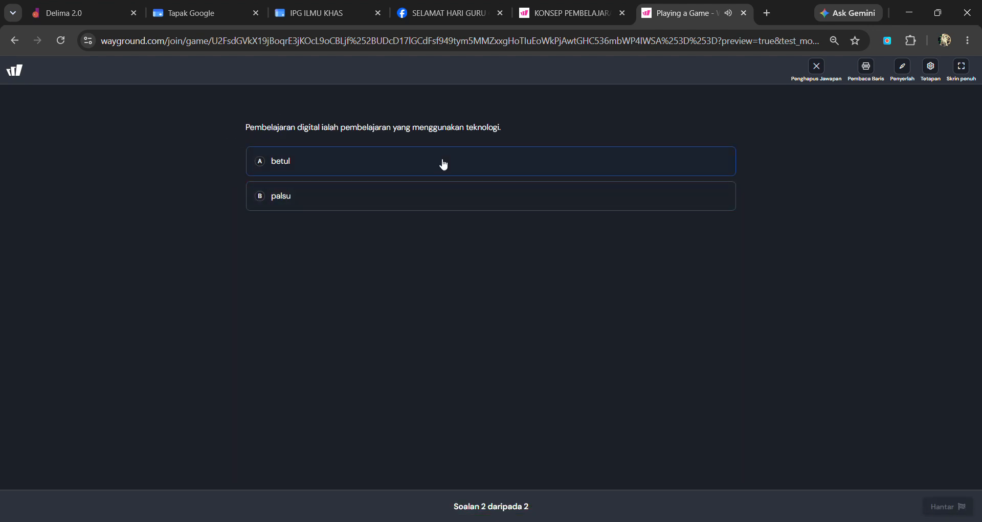
pyautogui.click(481, 171)
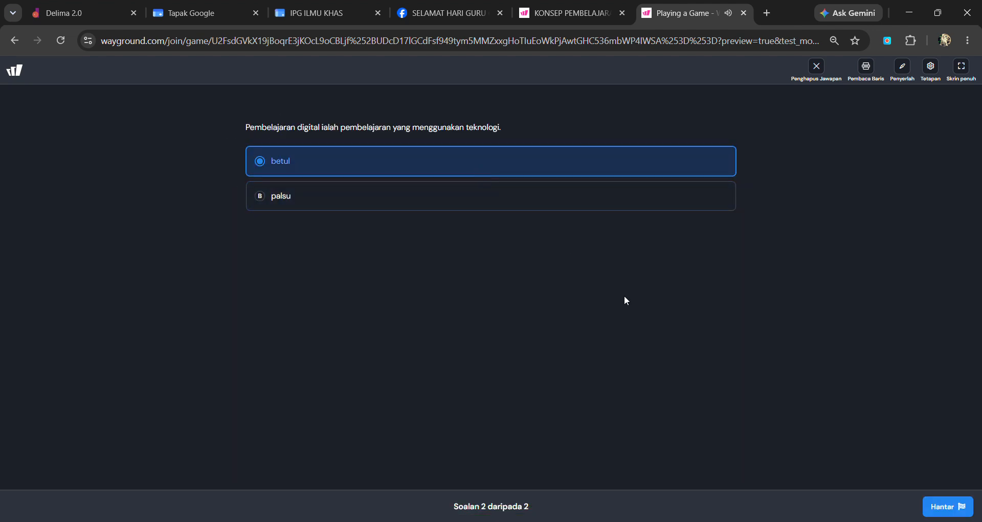
pyautogui.click(946, 506)
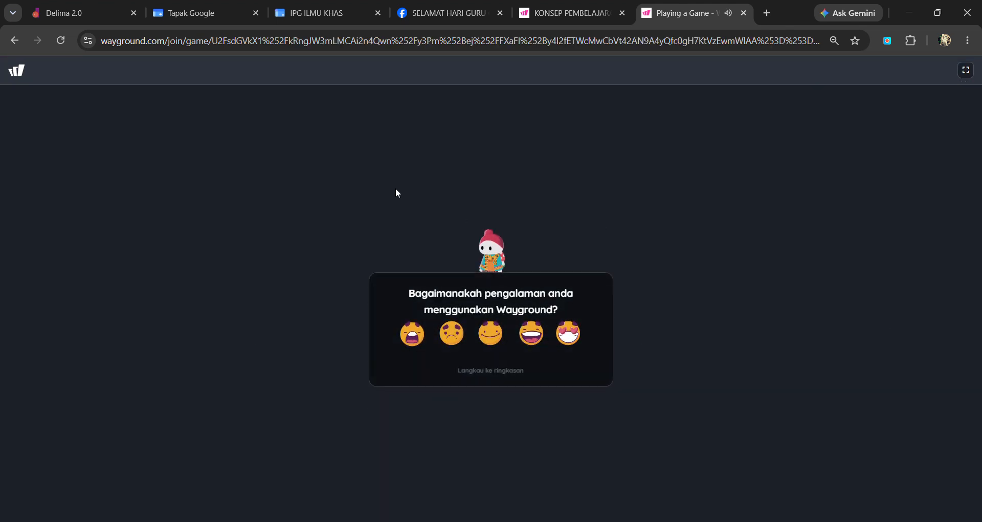
# - Rate the Wayground experience with the heart-eyes face, and look over the "Ringkasan Penilaian" summary before closing it
pyautogui.click(561, 345)
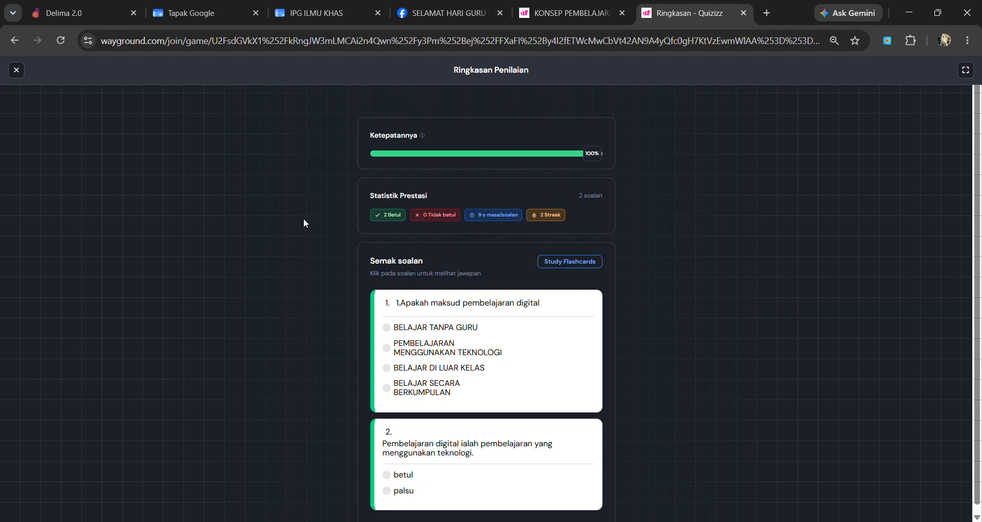
pyautogui.scroll(-1, 520, 241)
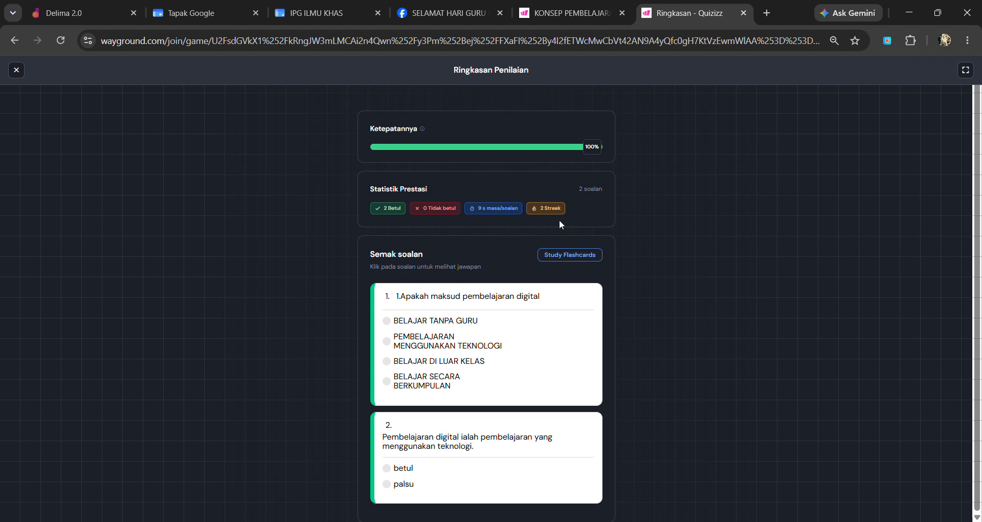
pyautogui.click(16, 70)
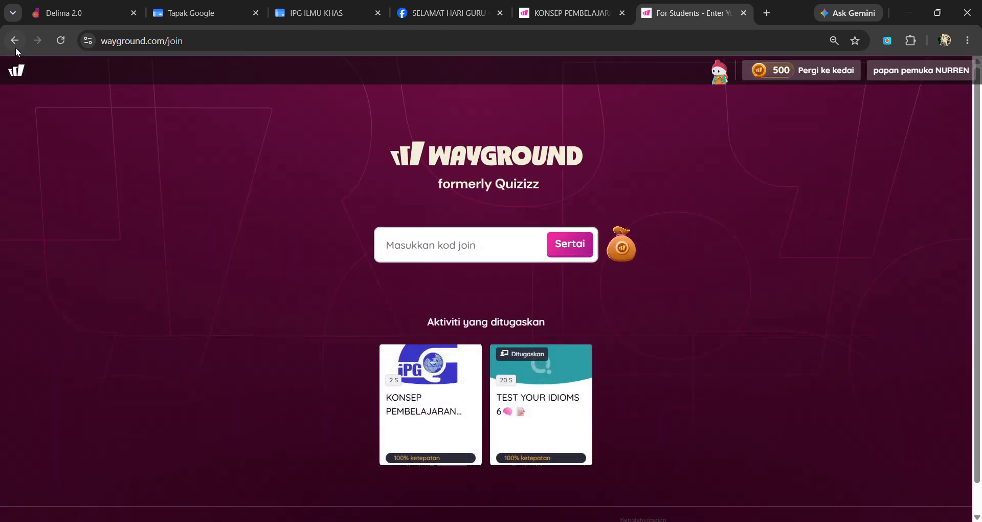
# - Try to go back from the participant join page, past the assessment summary, out of the preview
pyautogui.click(14, 40)
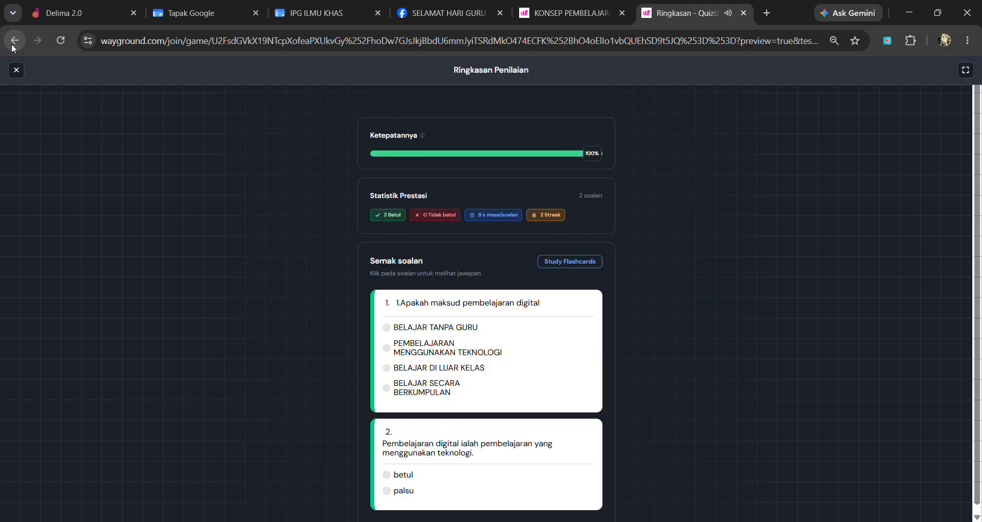
pyautogui.click(22, 70)
pyautogui.click(16, 42)
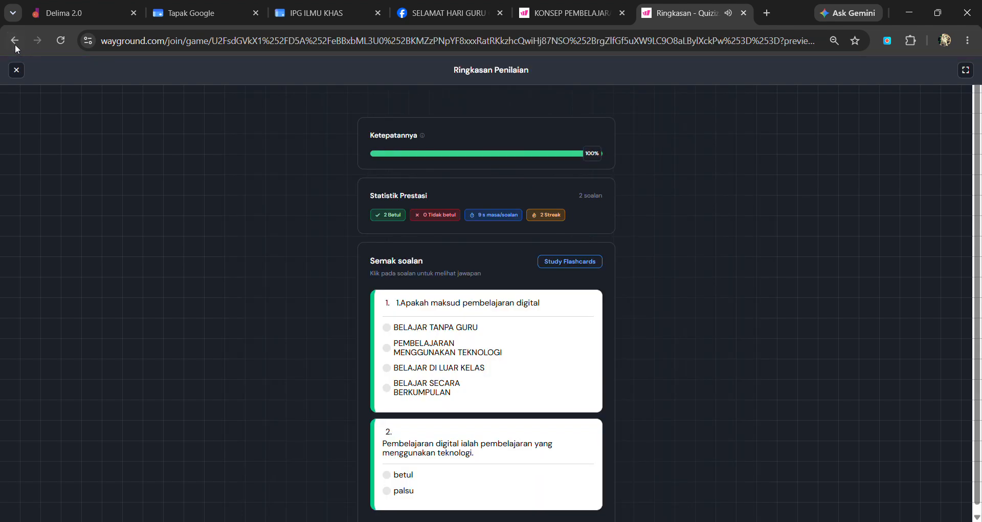